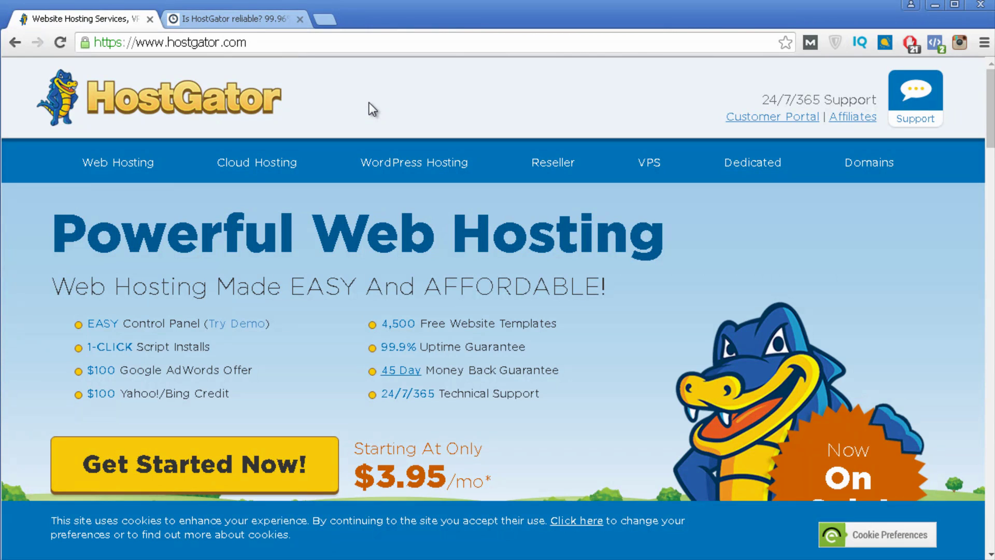
Switch to 'Is HostGator reliable?' and scroll the Recent Raw Results uptime, outages and response times.
left_click(248, 17)
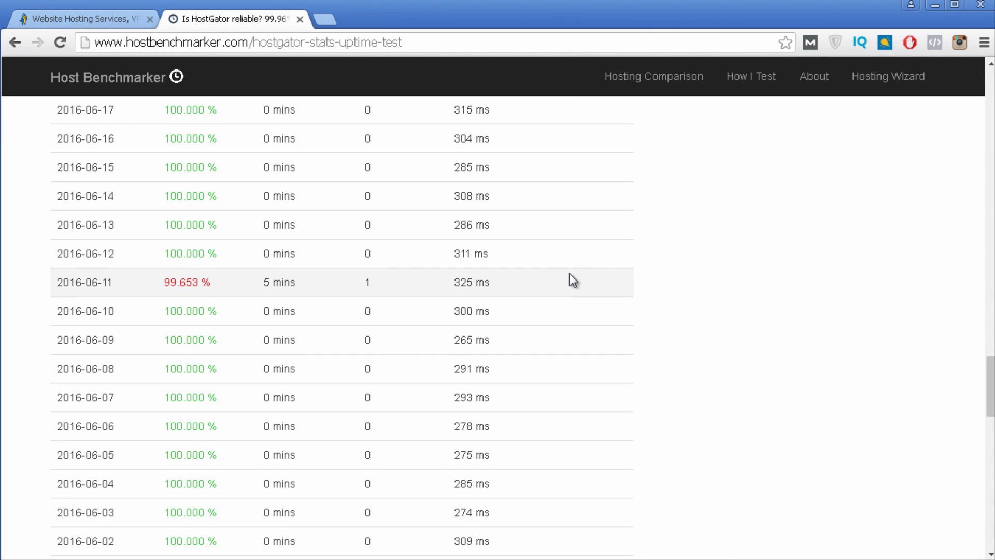
scroll(349, 204, "up", 2)
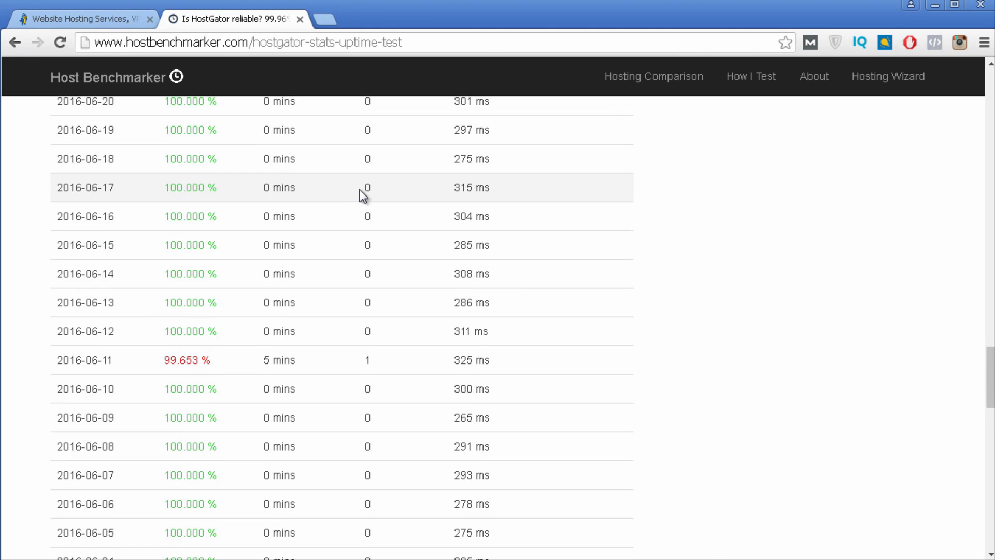
scroll(363, 195, "up", 12)
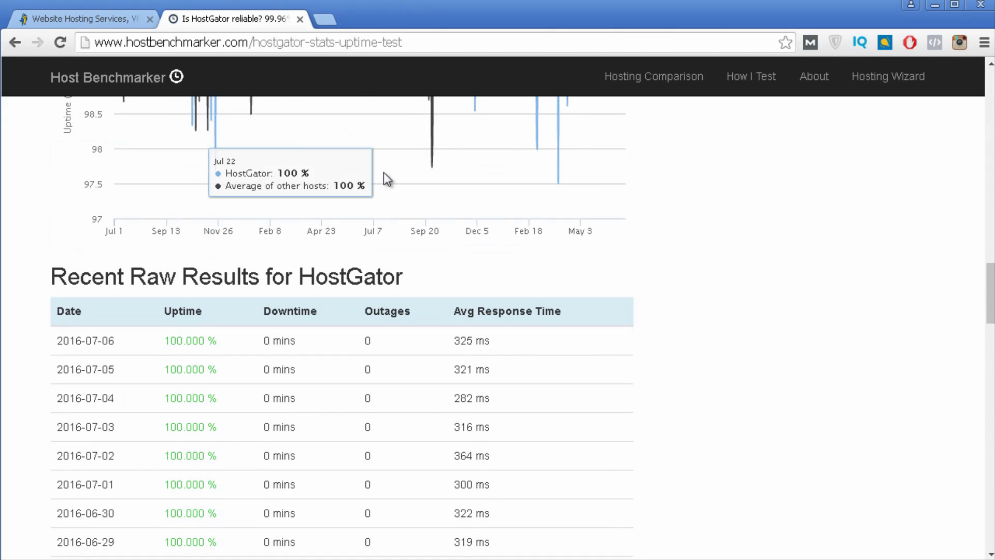
scroll(114, 241, "down", 2)
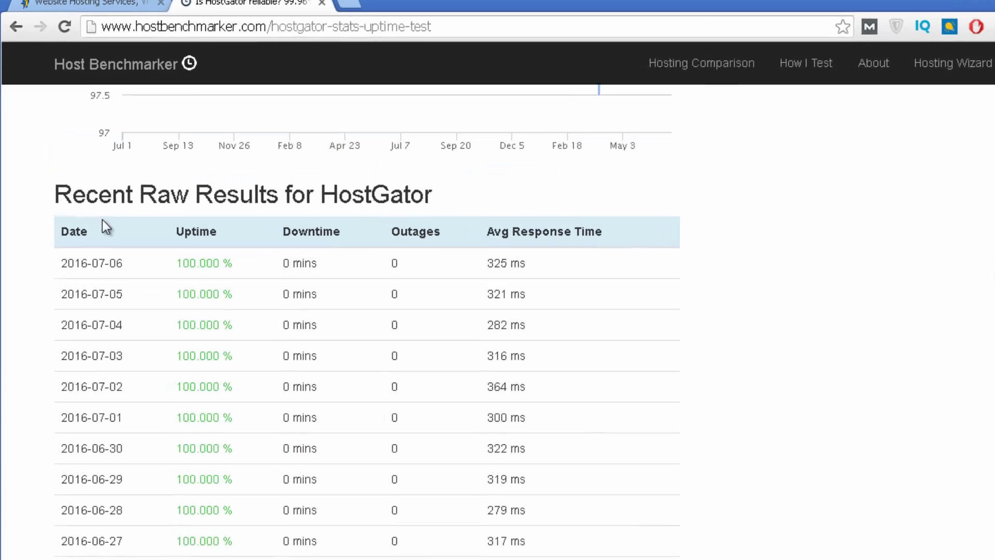
scroll(103, 219, "down", 15)
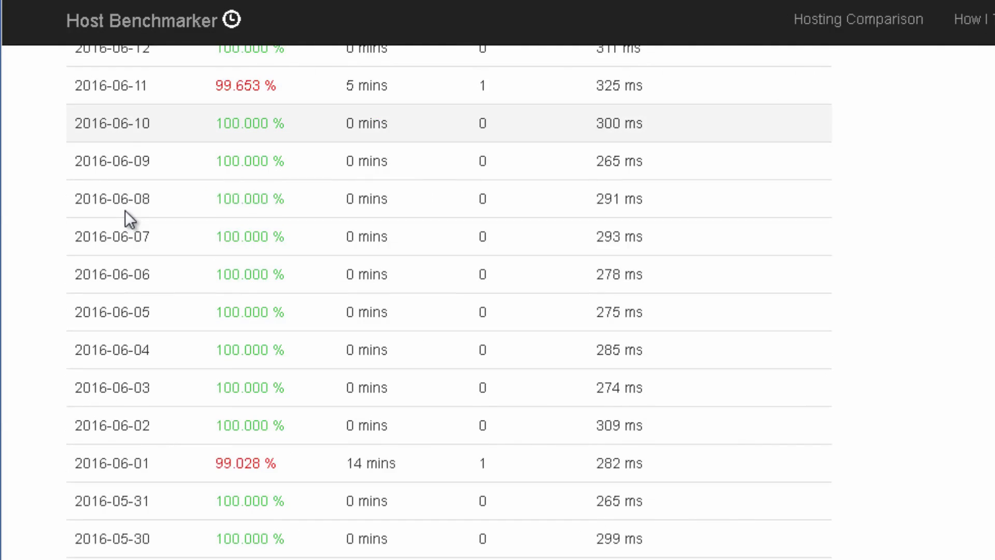
scroll(125, 210, "down", 13)
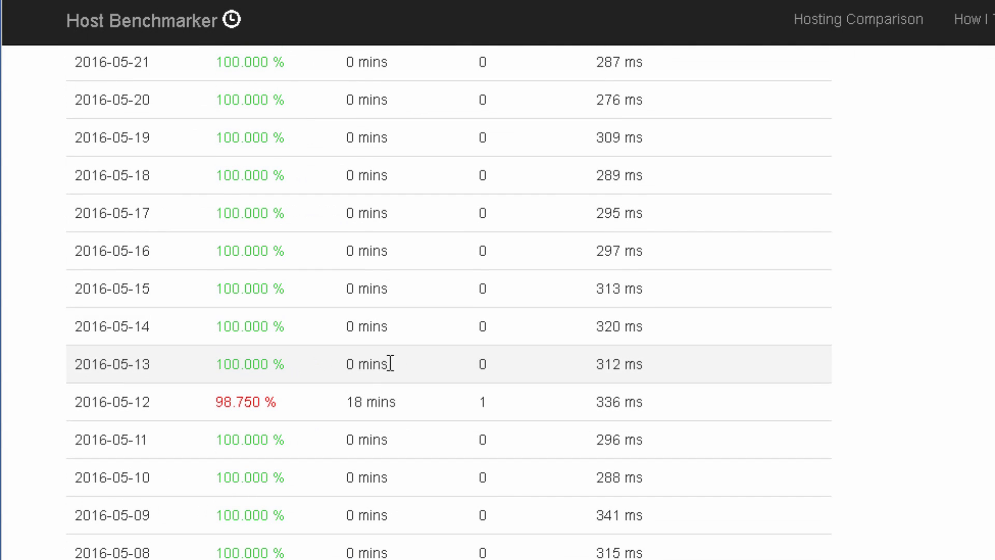
scroll(215, 384, "up", 5)
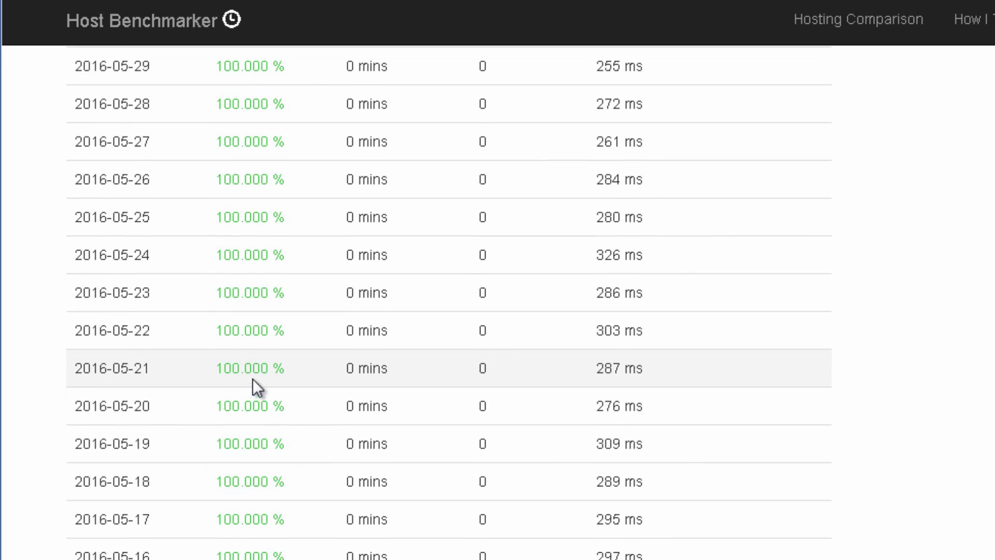
scroll(257, 376, "down", 5)
scroll(275, 428, "up", 10)
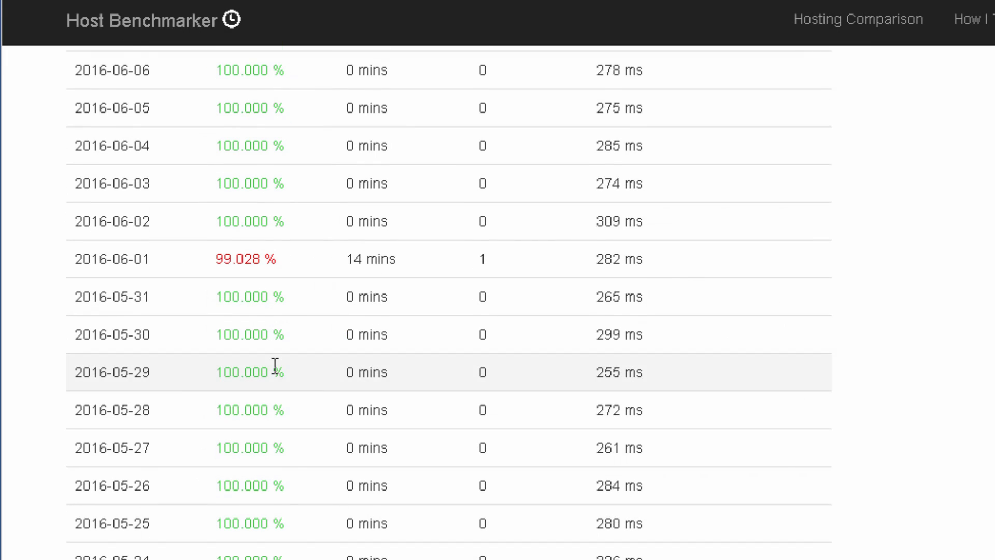
scroll(330, 267, "up", 7)
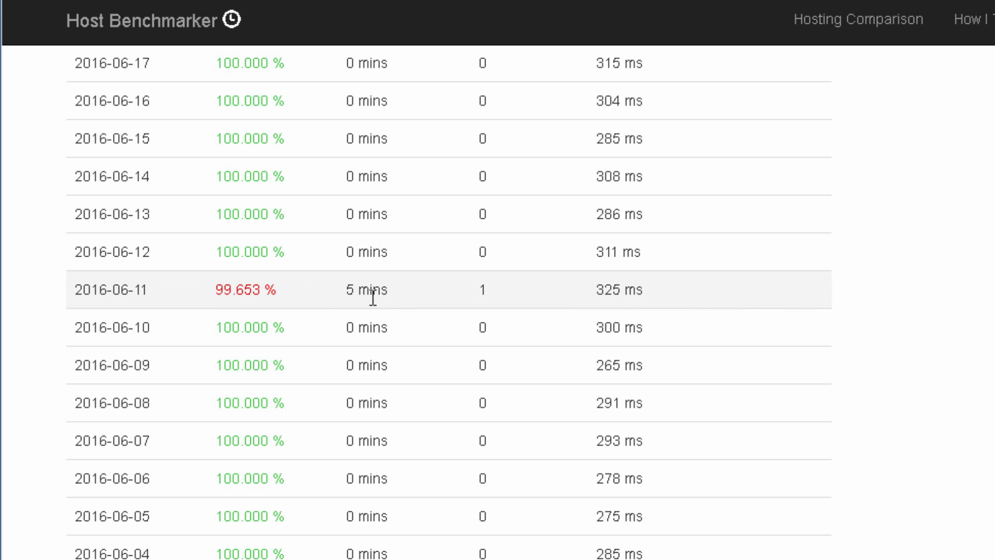
scroll(397, 290, "down", 2)
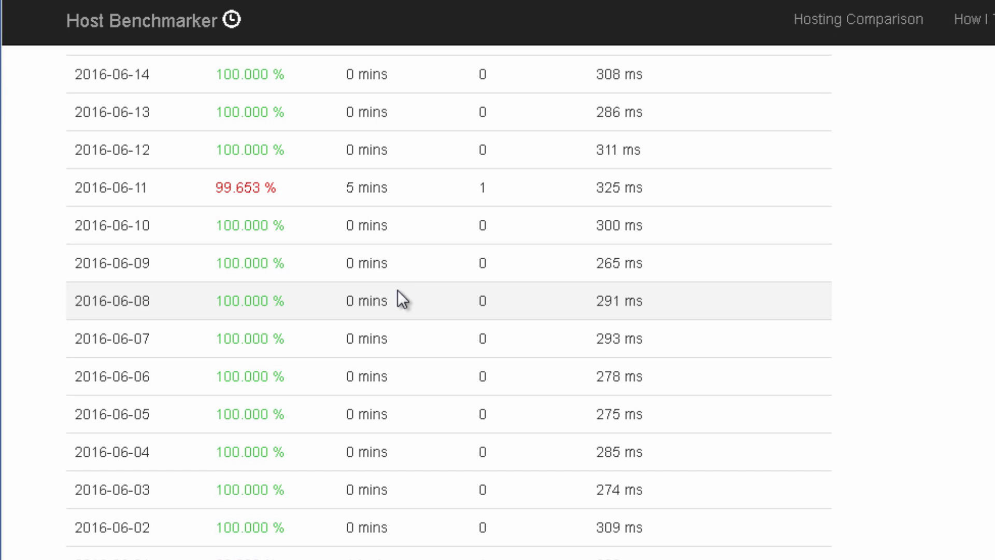
scroll(487, 268, "up", 4)
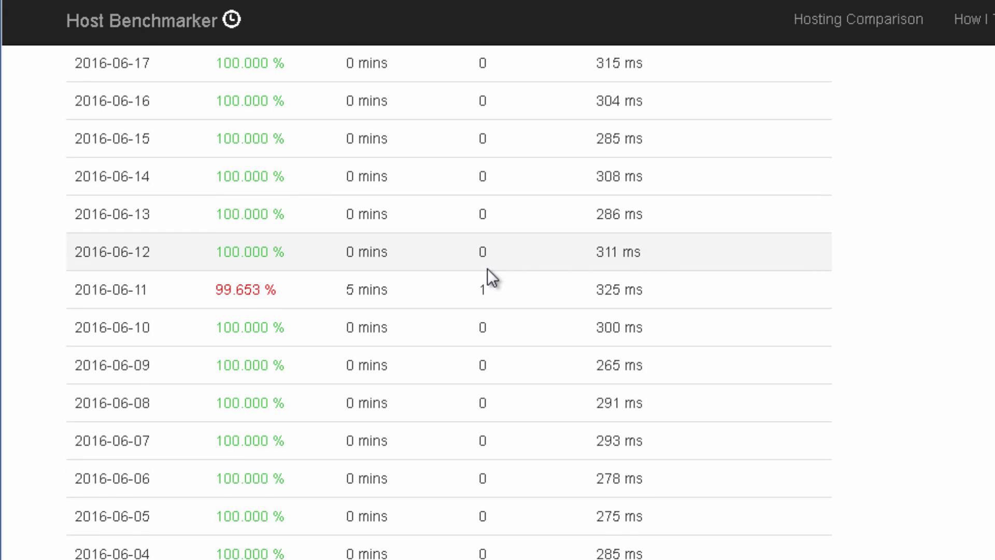
scroll(487, 269, "up", 2)
scroll(501, 252, "up", 8)
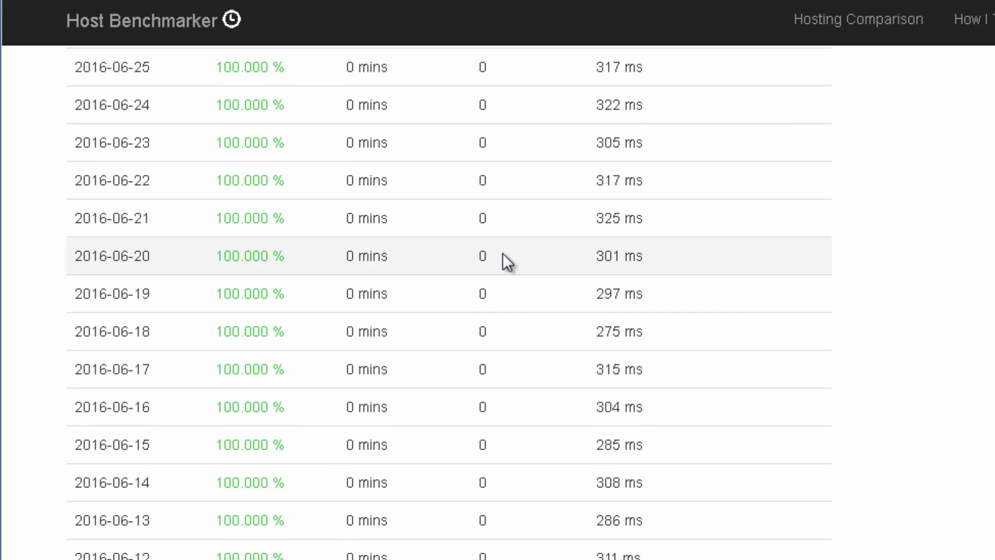
scroll(502, 253, "up", 2)
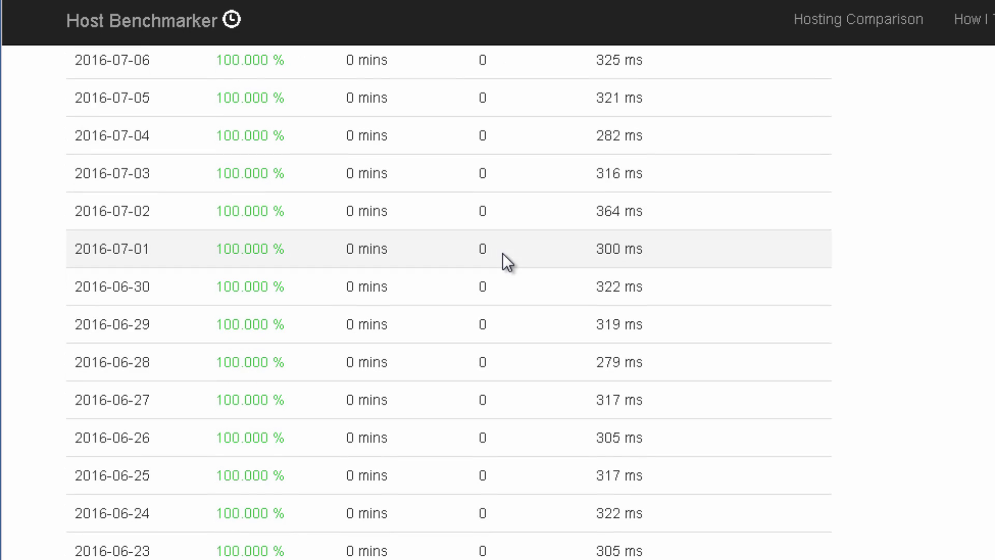
scroll(503, 254, "up", 4)
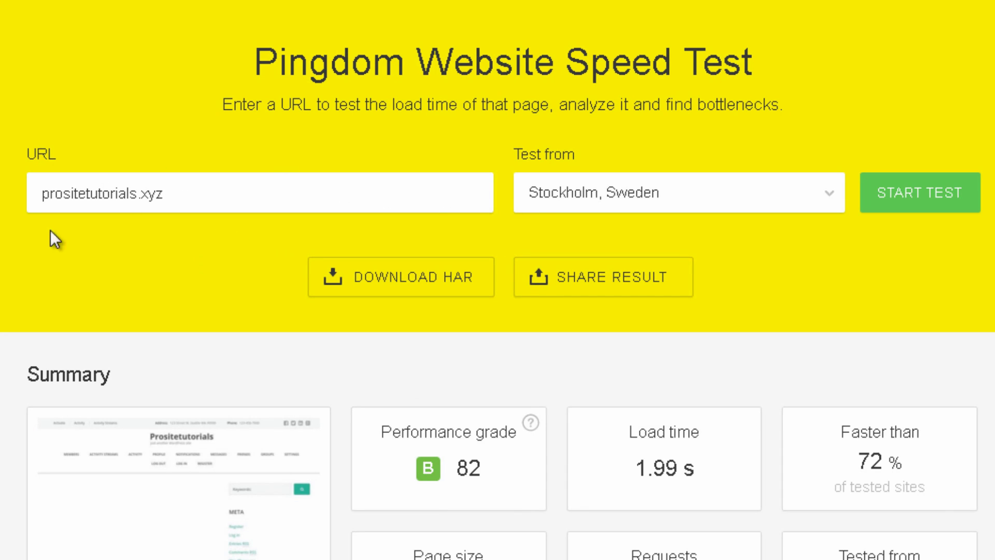
Scroll the Pingdom results down to the Page size, Requests and Tested from cards.
scroll(497, 280, "down", 2)
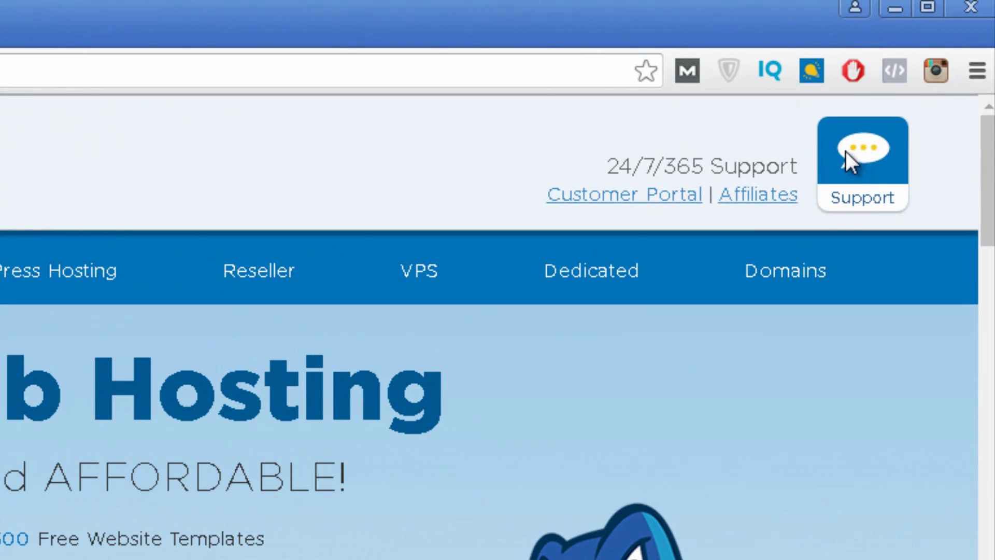
Go to HostGator's Support Portal and start a live chat.
left_click(858, 135)
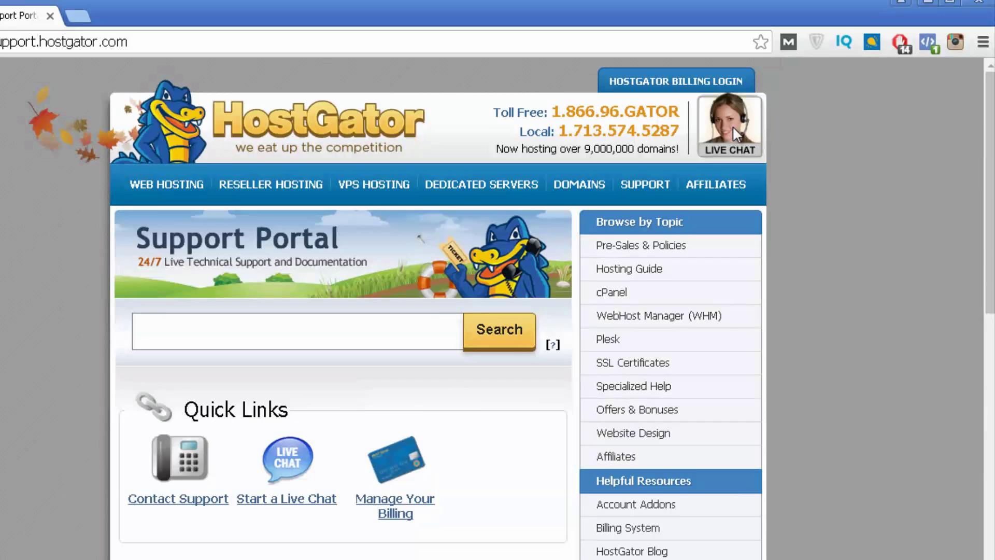
left_click(732, 126)
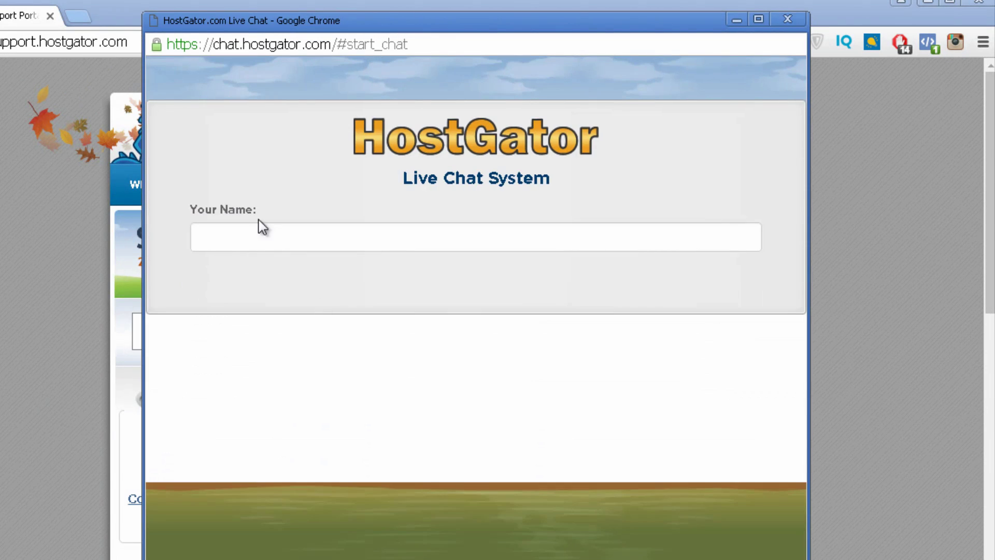
Enter your name, confirm an existing account for prositetutorials.org on a Shared package, and continue.
left_click(258, 241)
type("jordan")
left_click(196, 300)
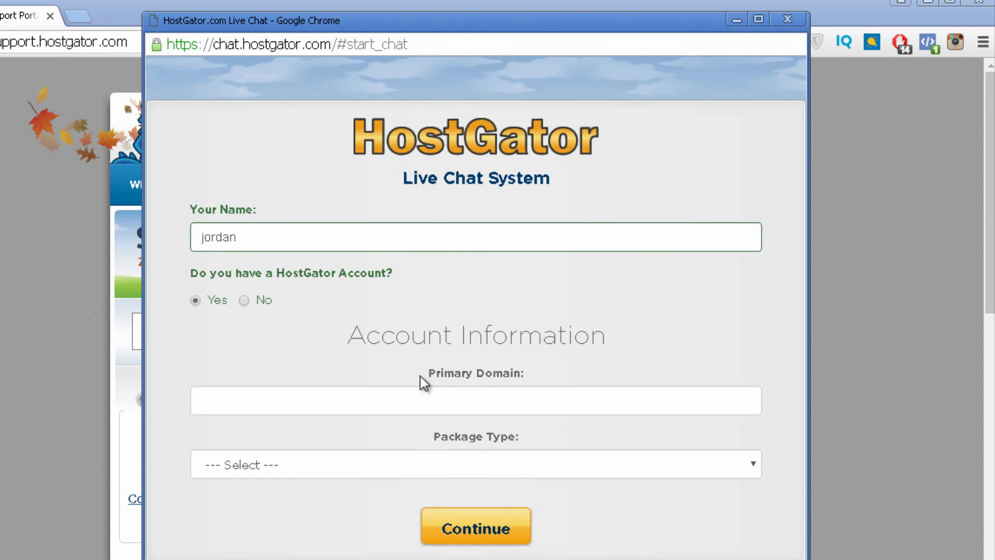
left_click(336, 407)
type("prosi")
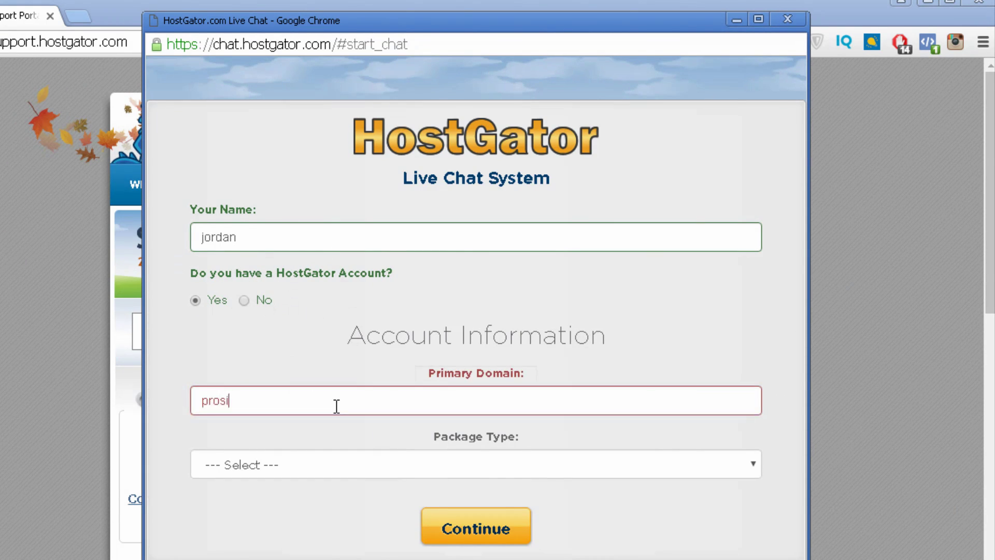
type("tetutorials.org")
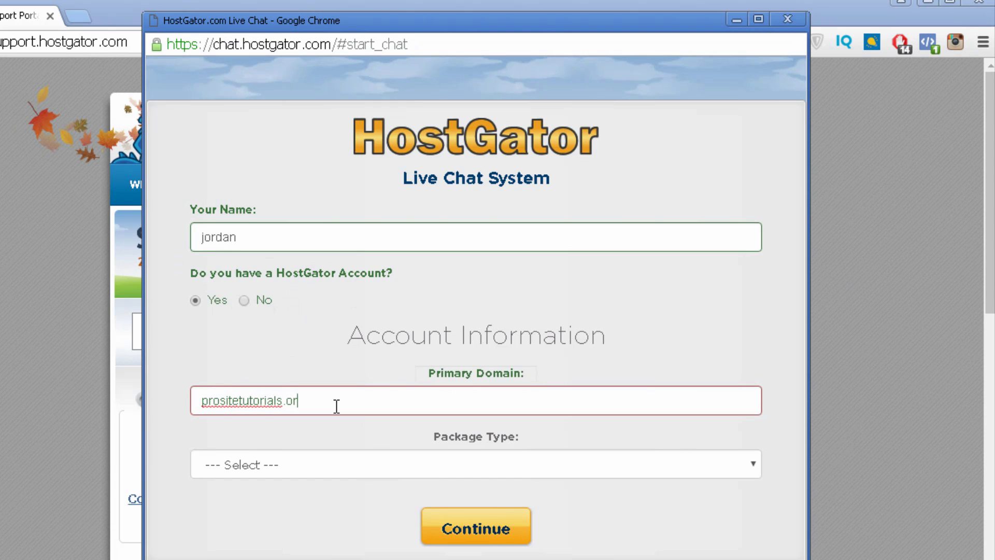
left_click(399, 469)
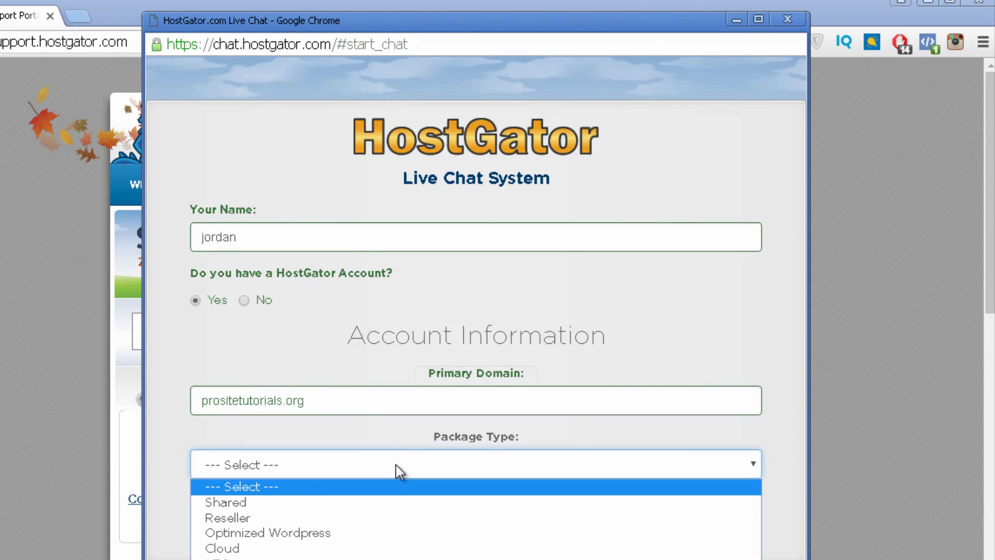
left_click(259, 502)
left_click(505, 531)
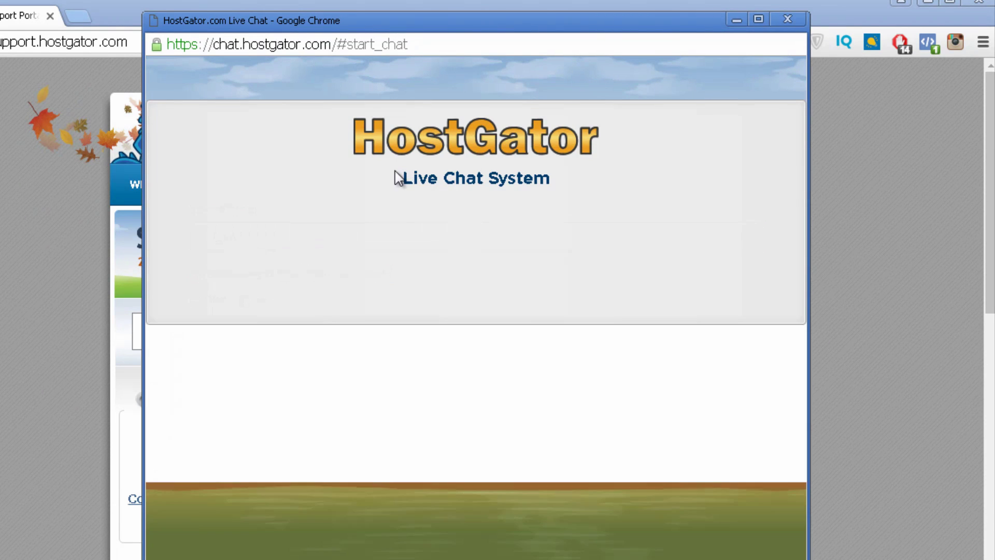
Choose Technical Support with Email as the assistance topic and submit the chat request.
left_click(401, 259)
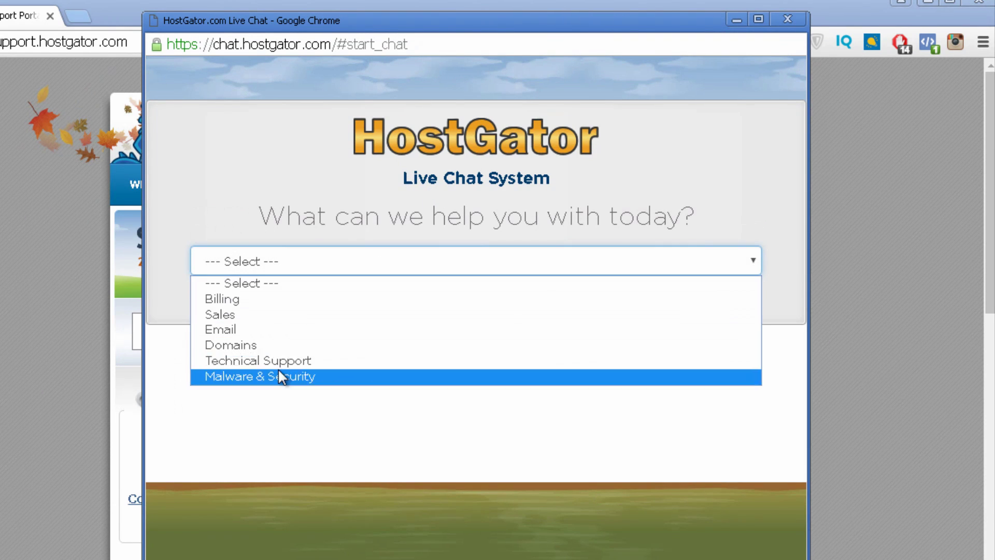
left_click(314, 363)
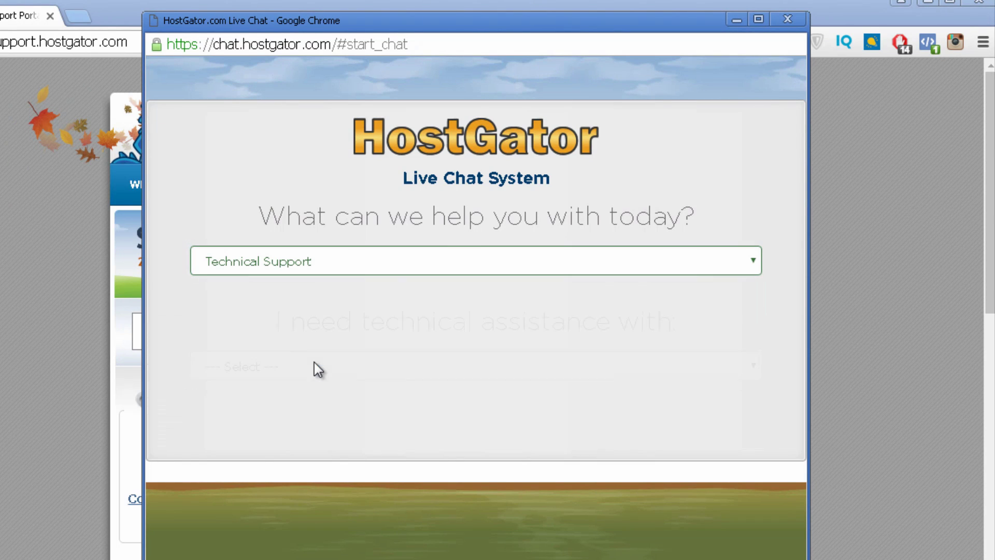
left_click(294, 357)
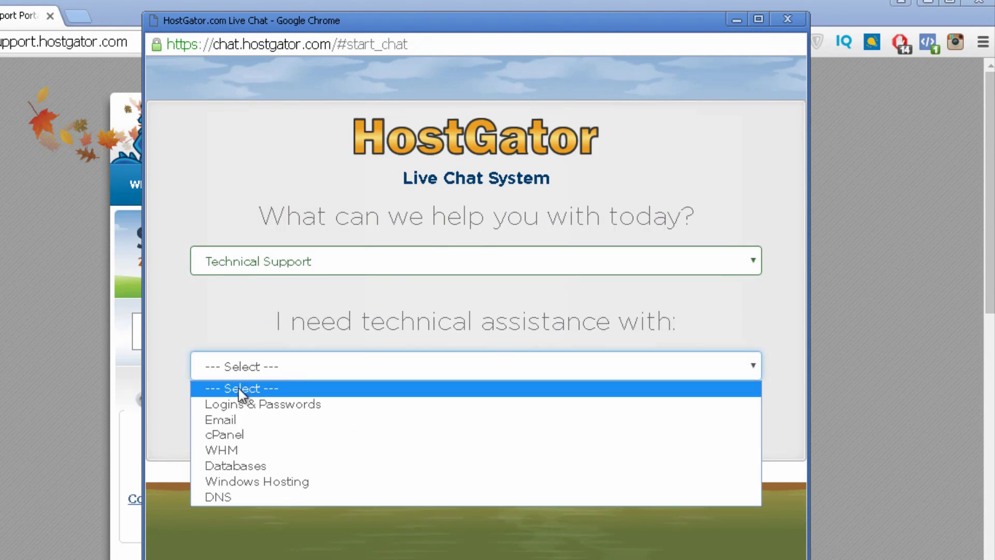
left_click(234, 416)
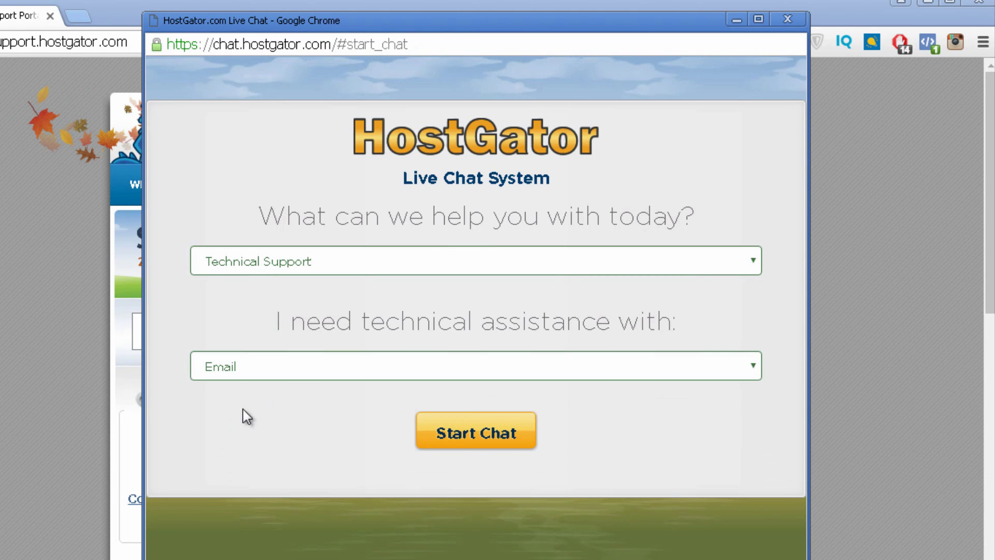
left_click(466, 434)
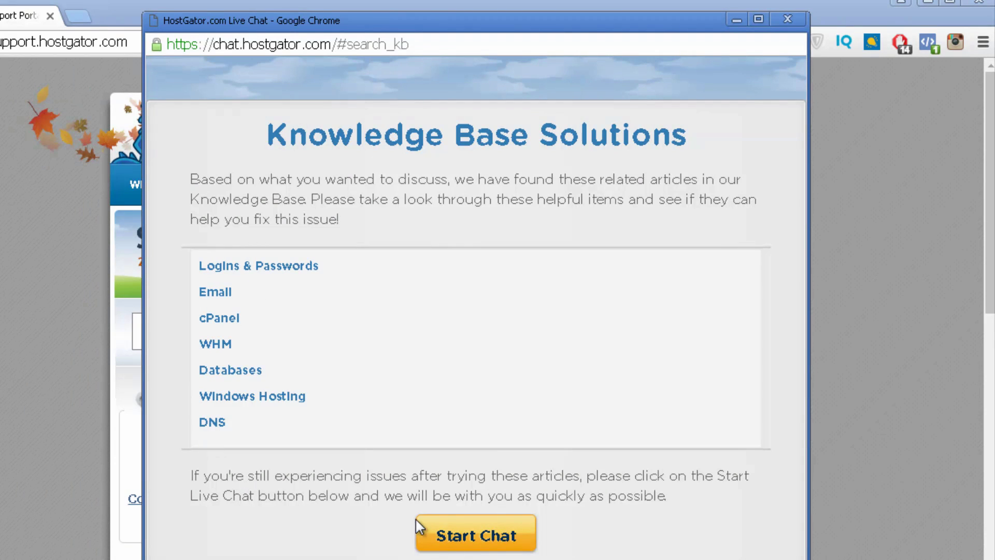
Start the chat and log in with the saved billing e-mail and password to verify ownership.
left_click(490, 536)
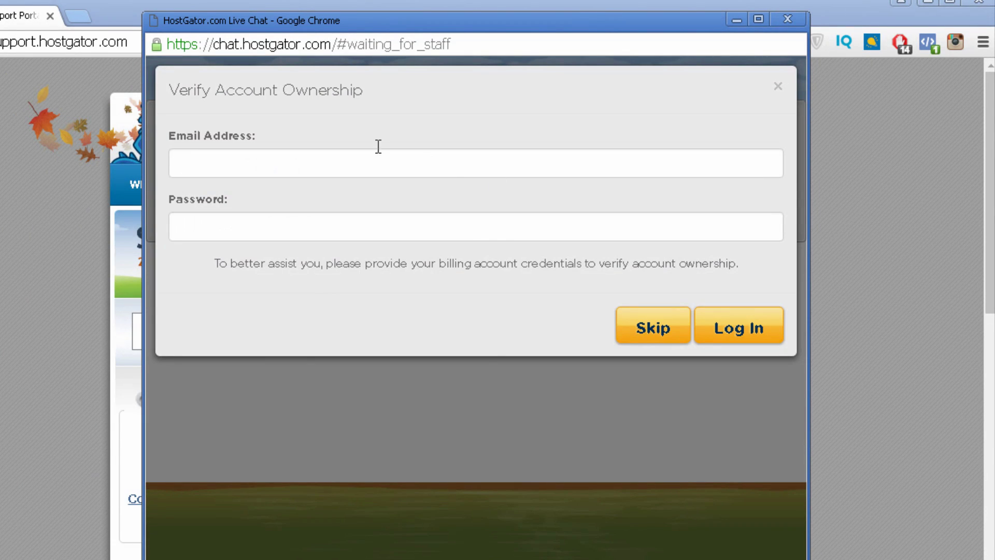
left_click(369, 158)
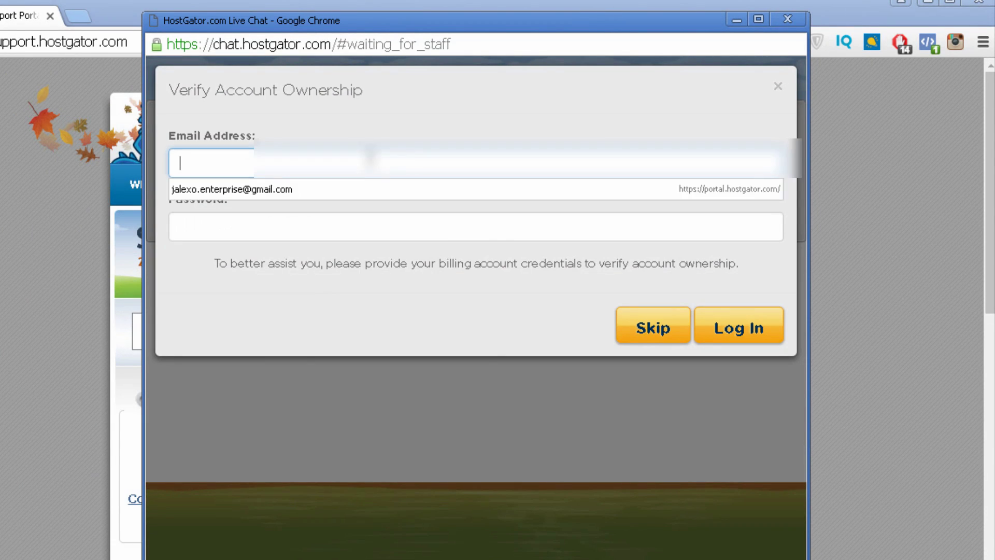
left_click(336, 189)
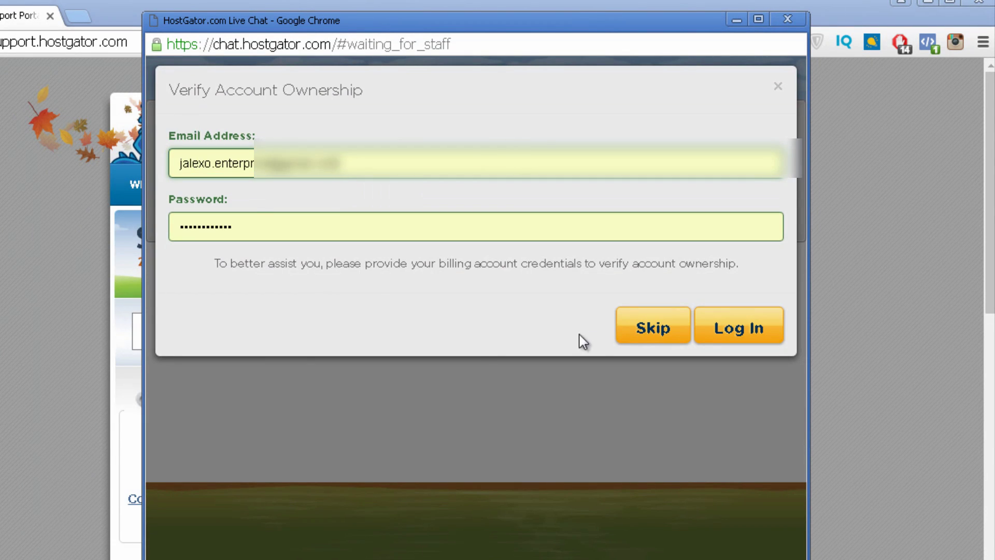
left_click(745, 330)
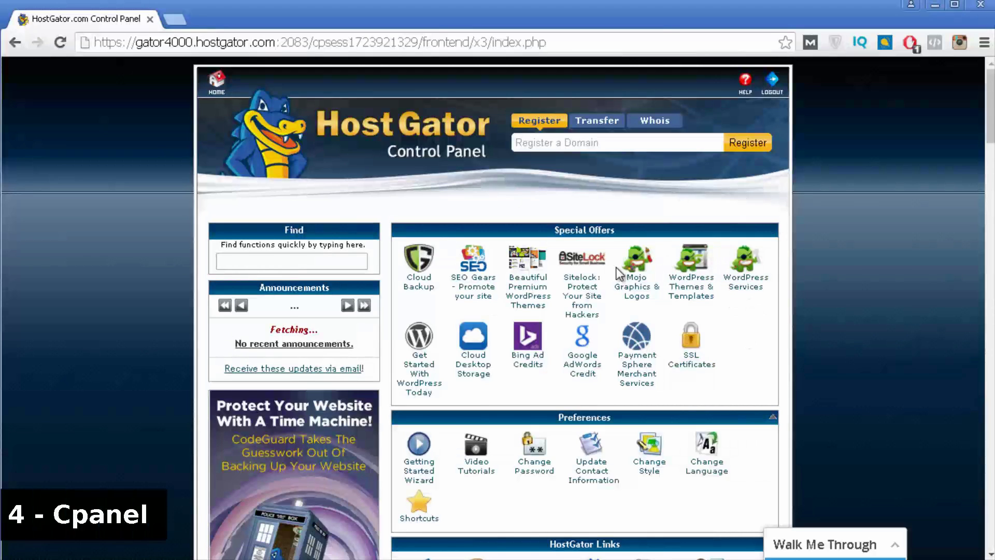
scroll(548, 333, "down", 6)
scroll(472, 150, "down", 3)
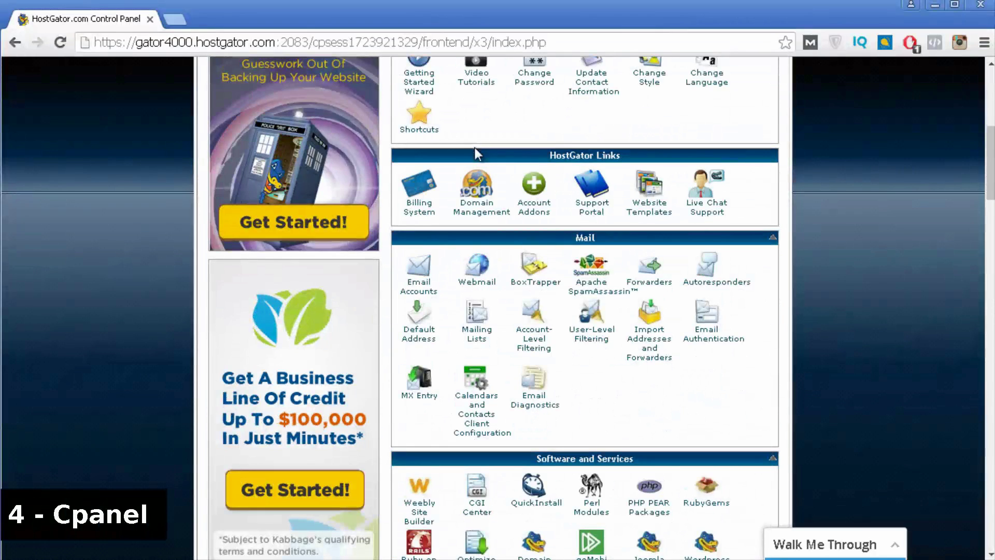
scroll(469, 130, "down", 3)
scroll(463, 315, "down", 9)
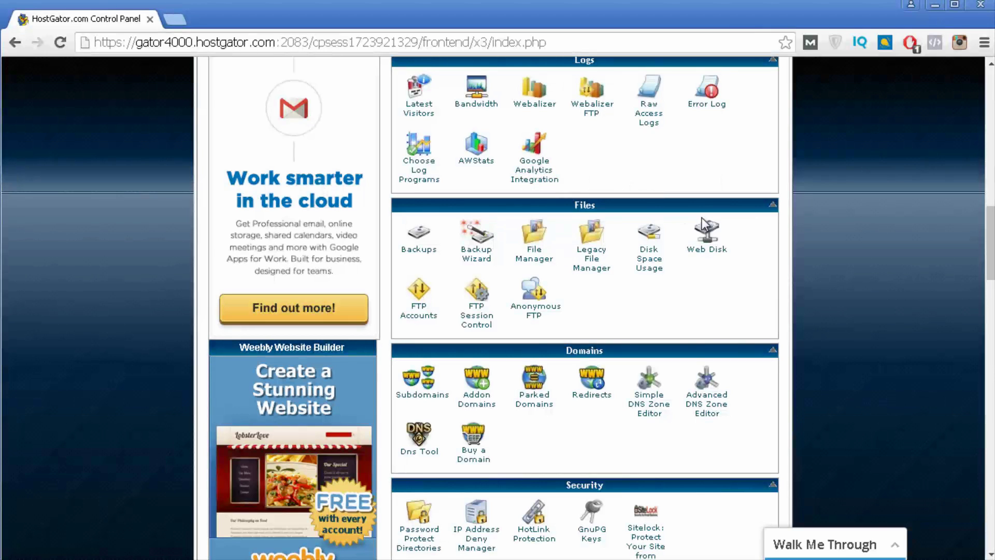
scroll(641, 225, "up", 5)
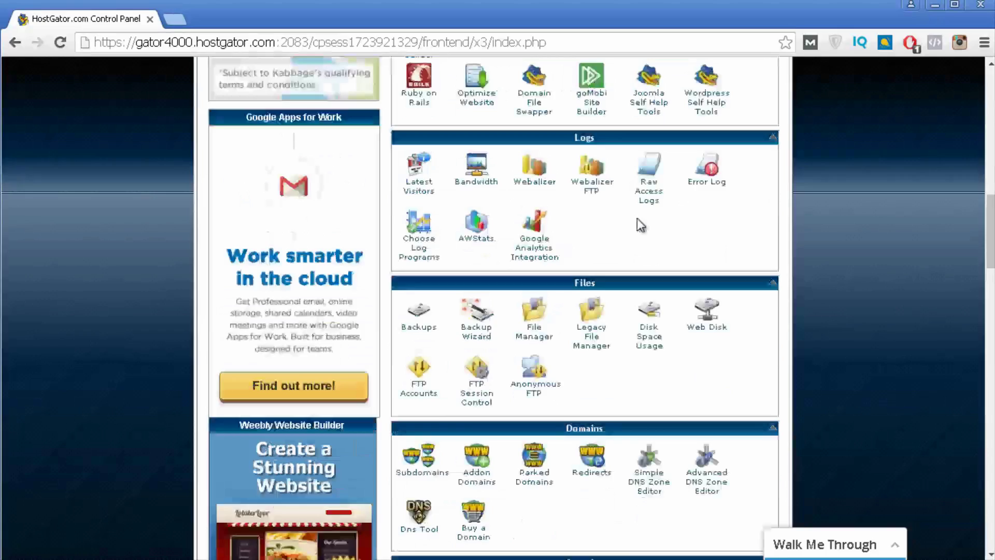
scroll(638, 218, "up", 2)
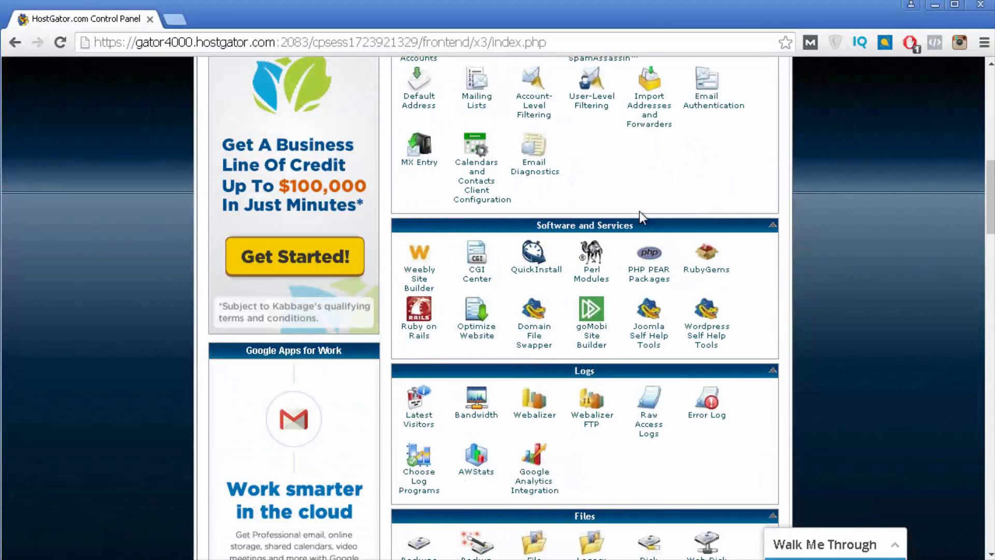
scroll(637, 212, "up", 6)
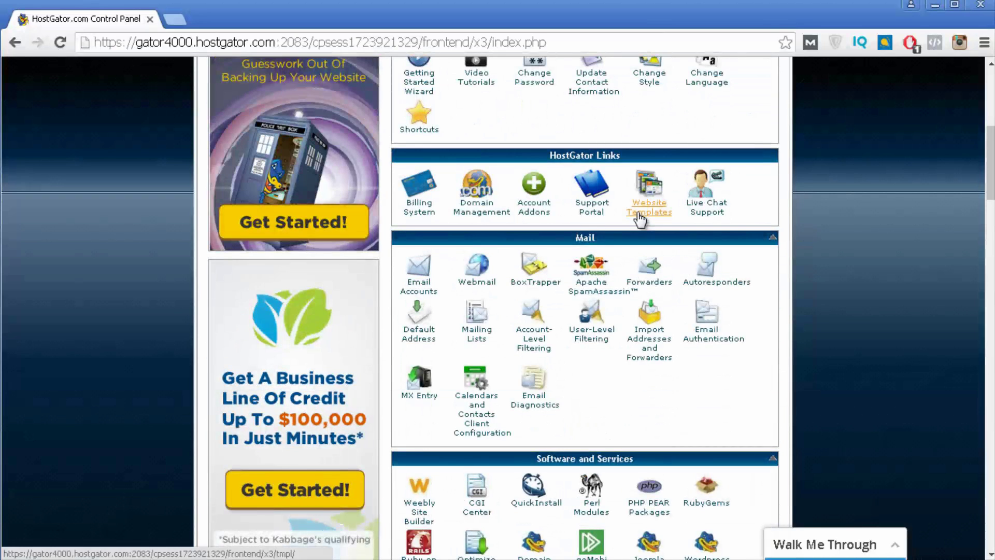
scroll(638, 212, "up", 2)
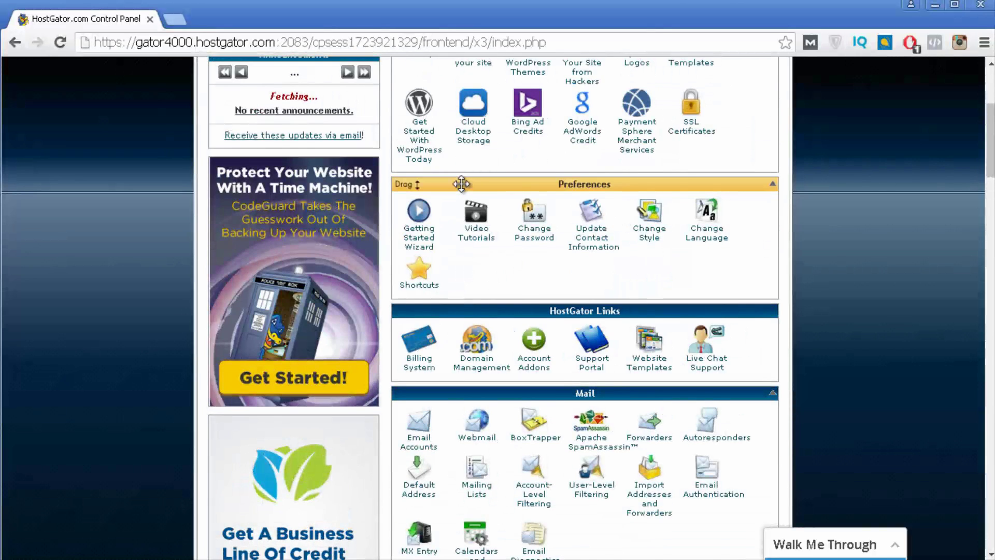
scroll(460, 182, "up", 2)
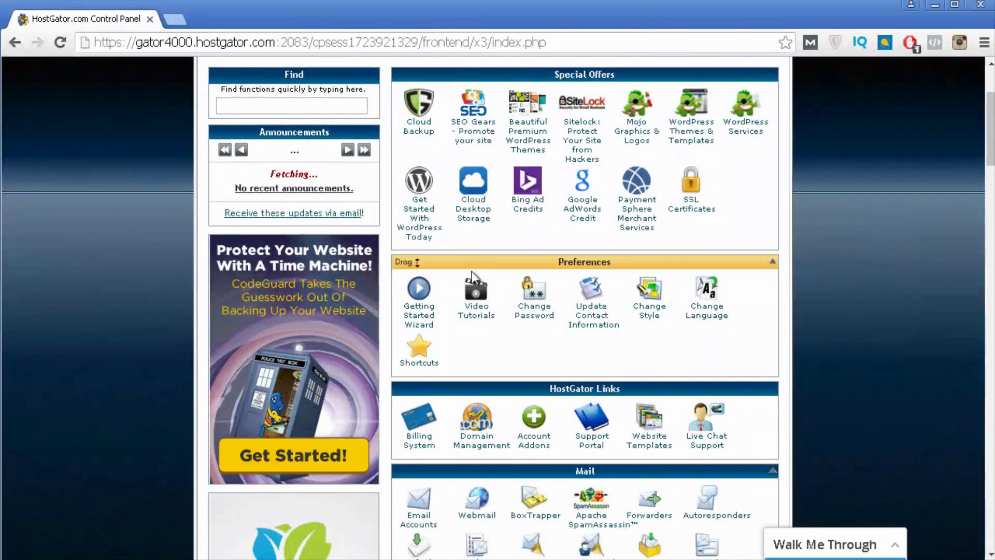
Open Video Tutorials in a new tab, view it, then return to the Control Panel tab.
right_click(479, 317)
left_click(499, 320)
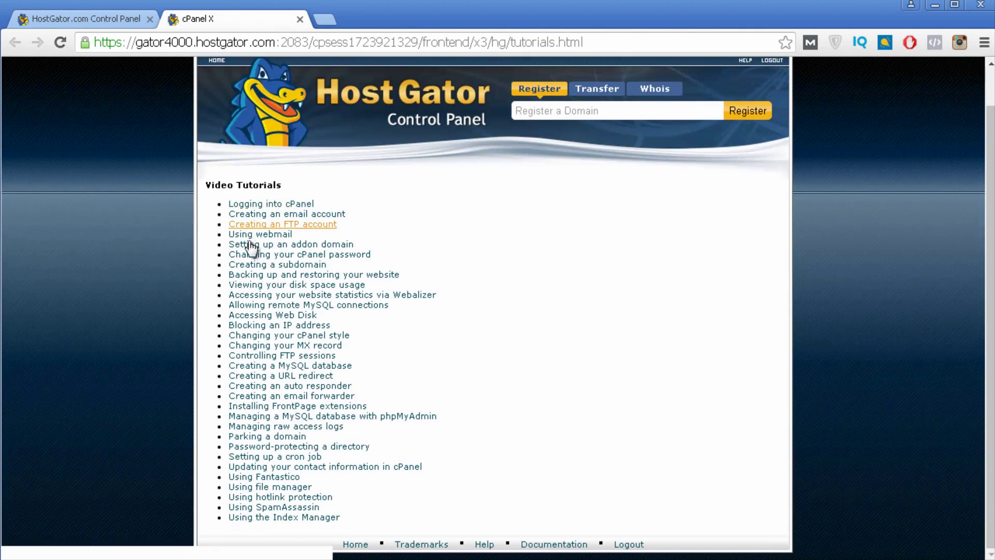
left_click(259, 321)
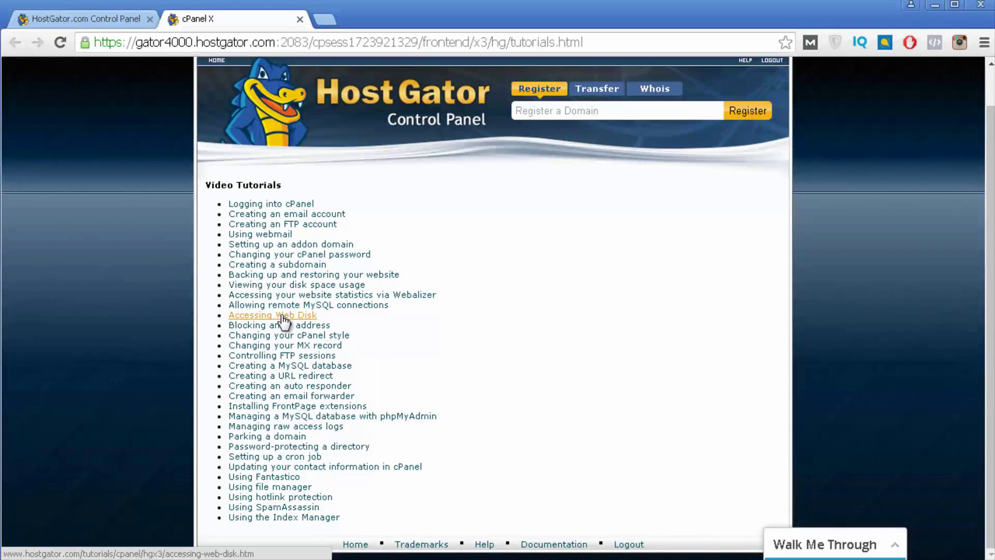
left_click(132, 21)
scroll(549, 170, "down", 4)
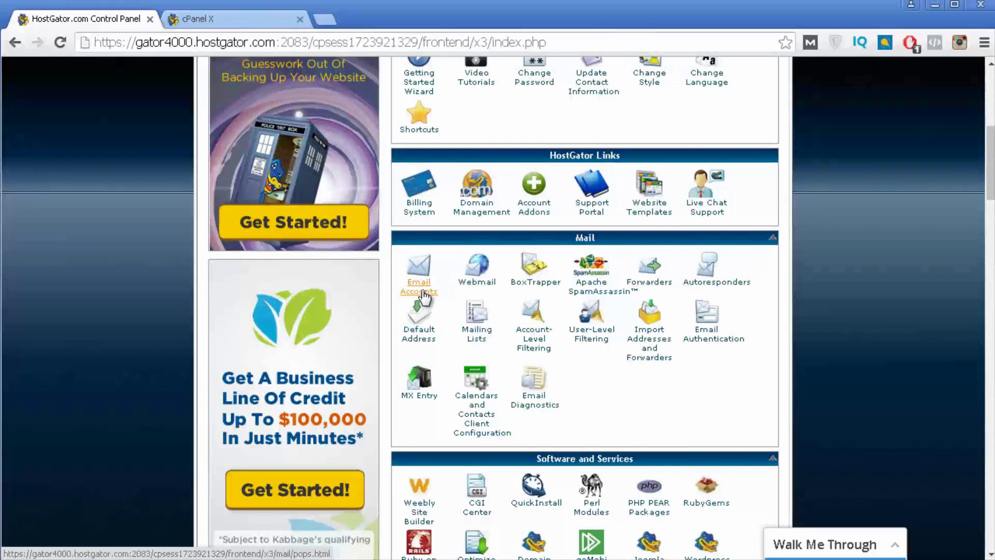
Scroll to Software and Services and view QuickInstall's Install WordPress and Install Drupal tiles.
scroll(445, 277, "down", 2)
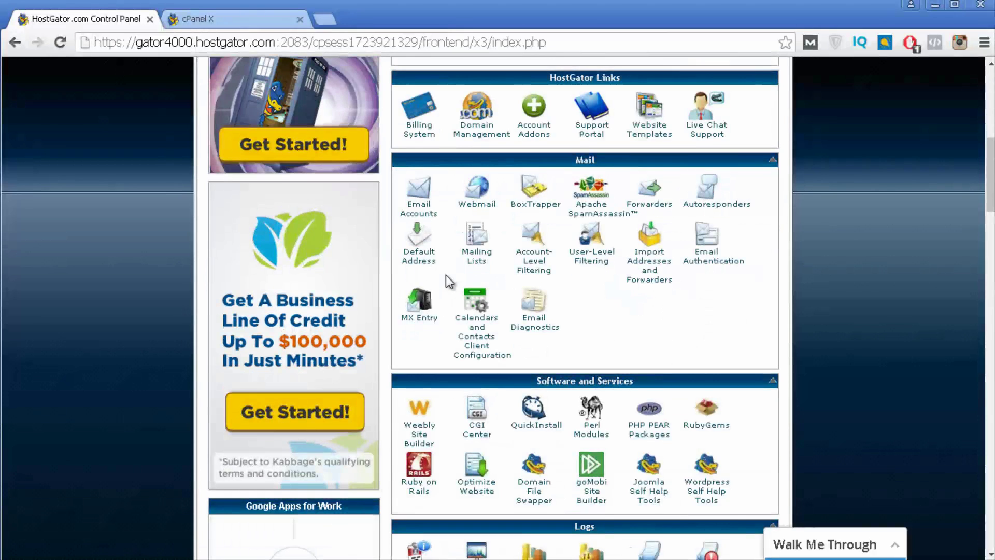
scroll(446, 280, "down", 2)
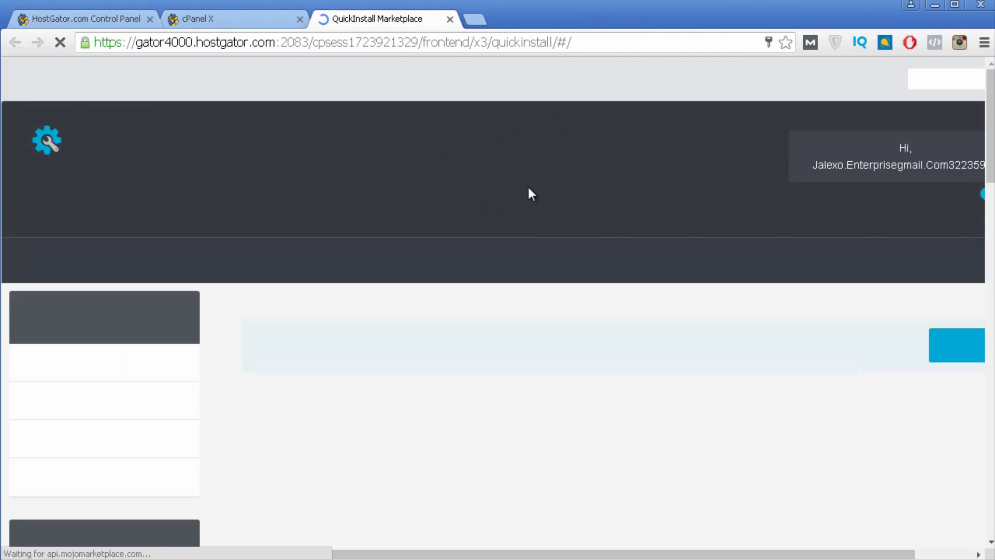
scroll(570, 180, "down", 3)
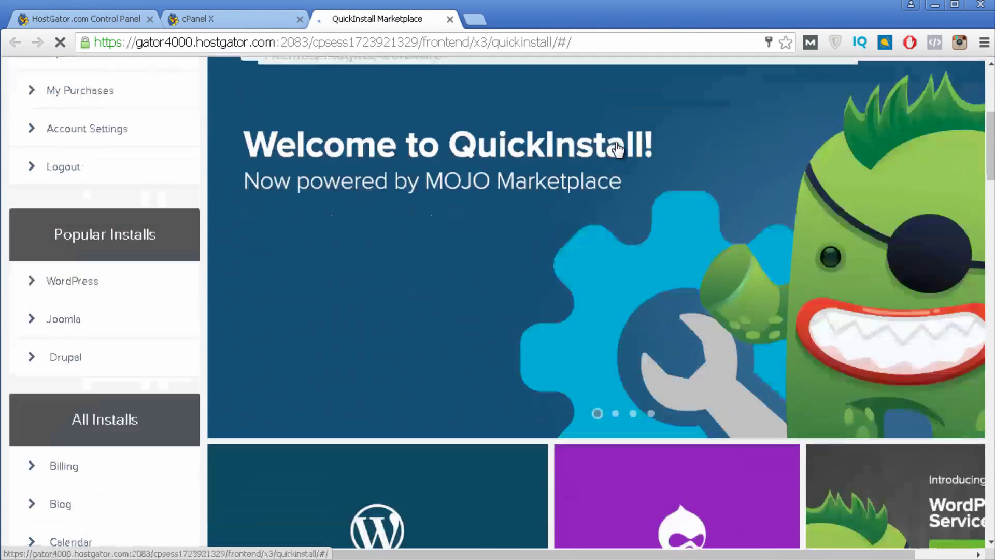
scroll(616, 149, "down", 4)
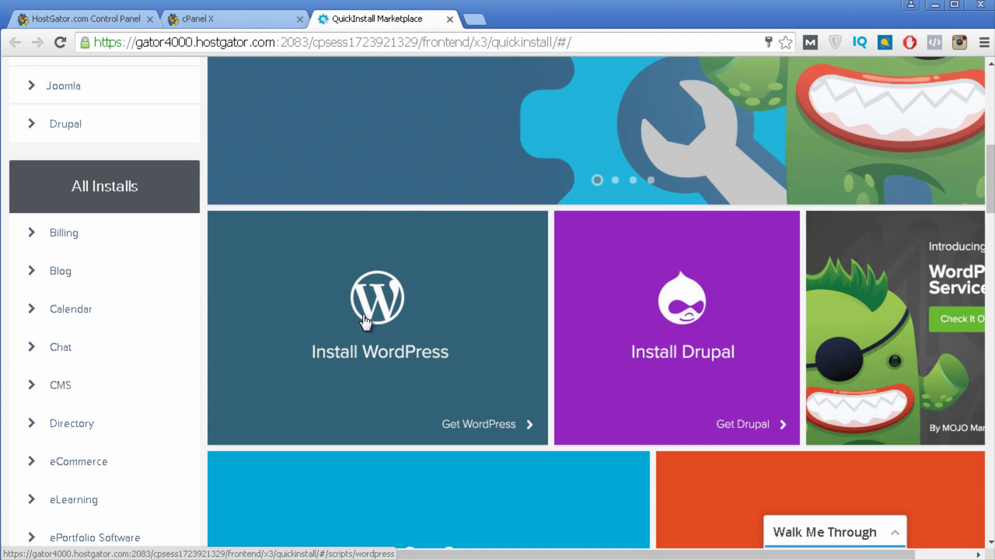
Return to the Control Panel tab and scroll down through the tools to Databases and Advanced.
left_click(104, 25)
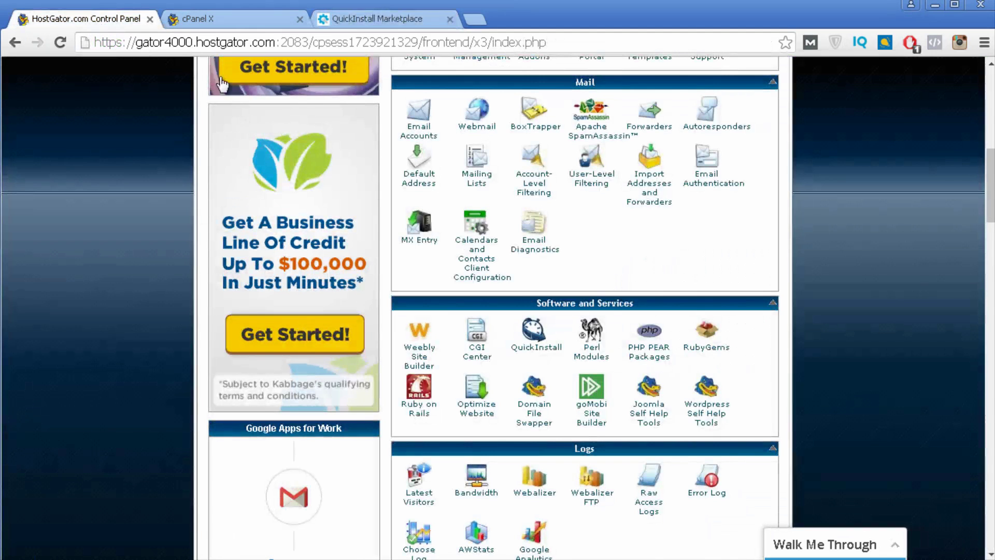
scroll(511, 182, "down", 3)
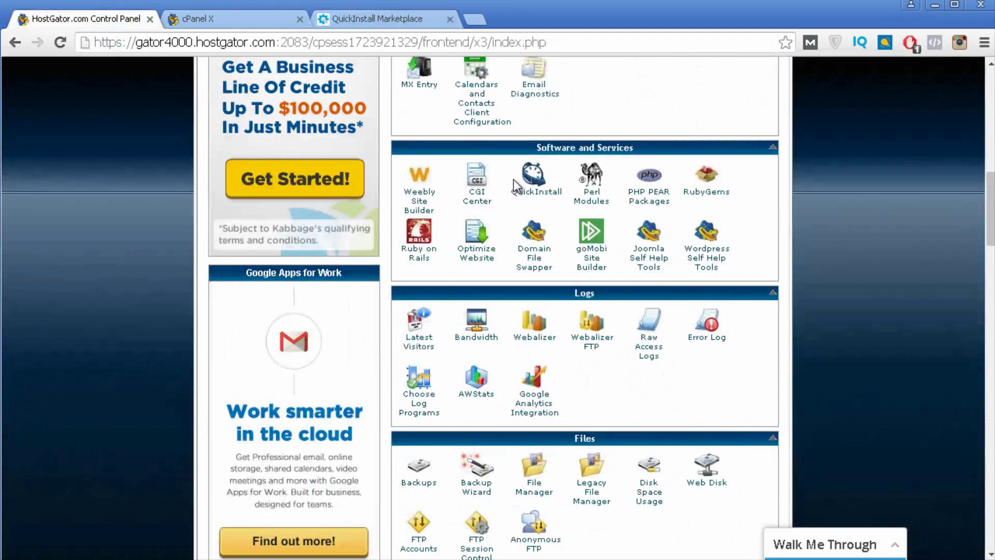
scroll(514, 179, "down", 3)
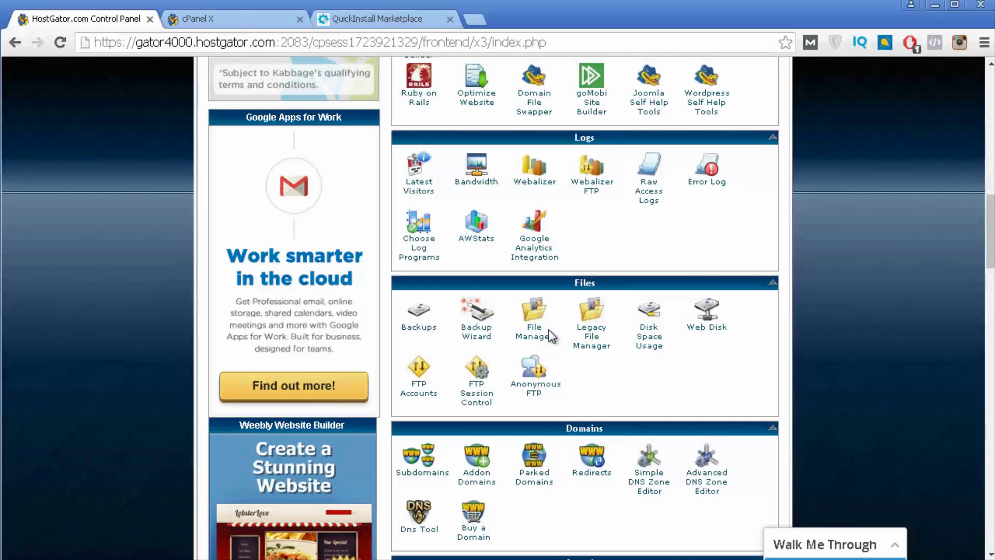
scroll(561, 359, "down", 3)
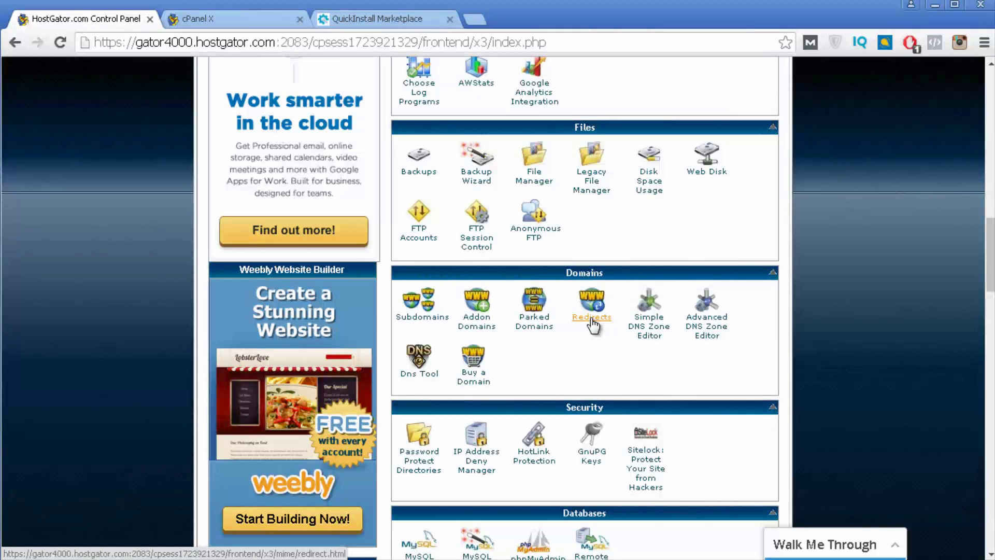
scroll(593, 324, "down", 3)
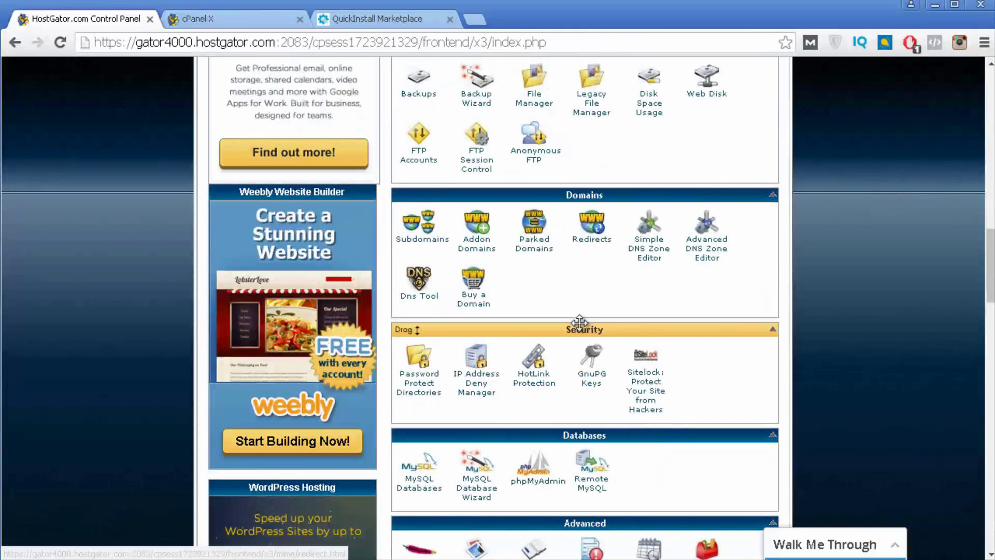
scroll(579, 299, "down", 2)
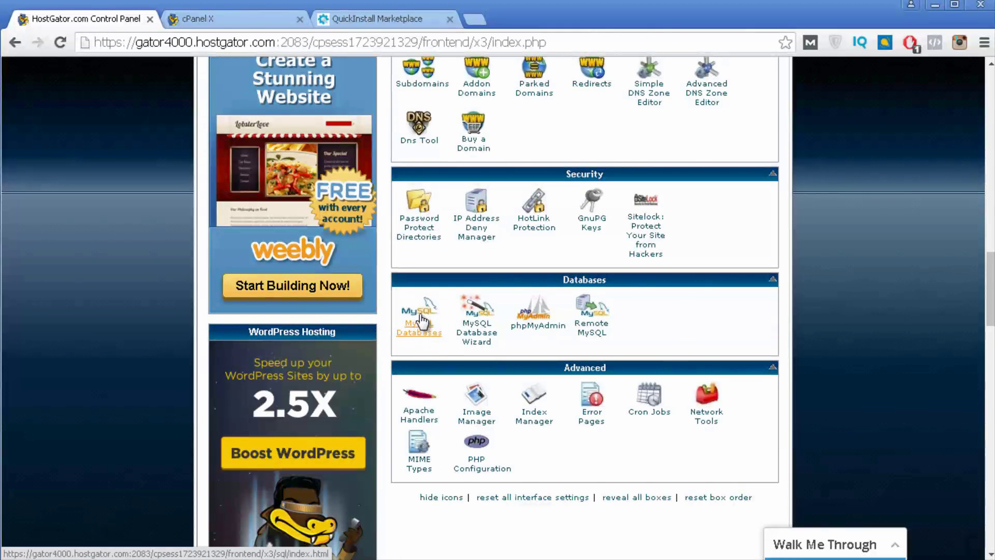
Scroll the control panel back up to the Mail section.
scroll(430, 326, "up", 2)
scroll(472, 226, "up", 4)
scroll(417, 134, "up", 2)
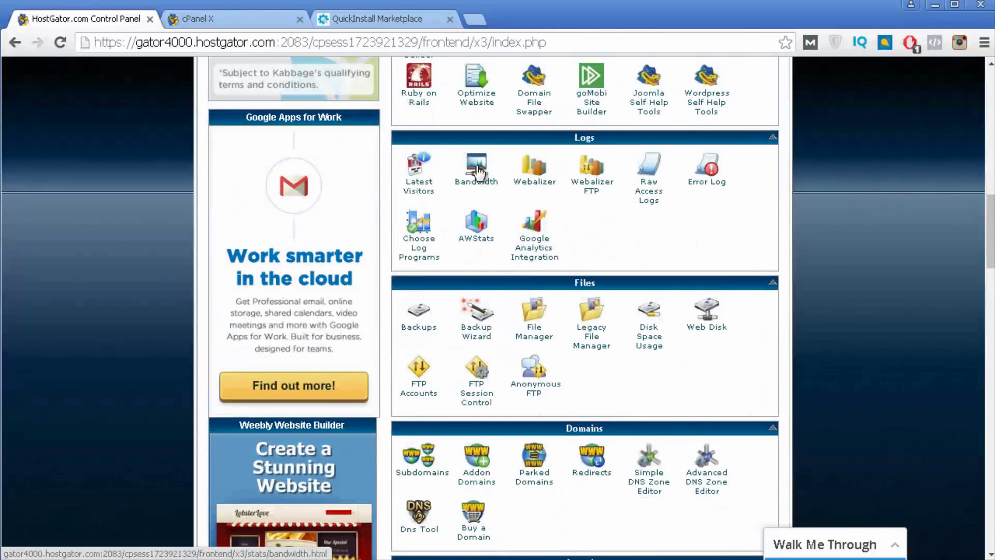
scroll(417, 134, "up", 2)
scroll(433, 125, "up", 2)
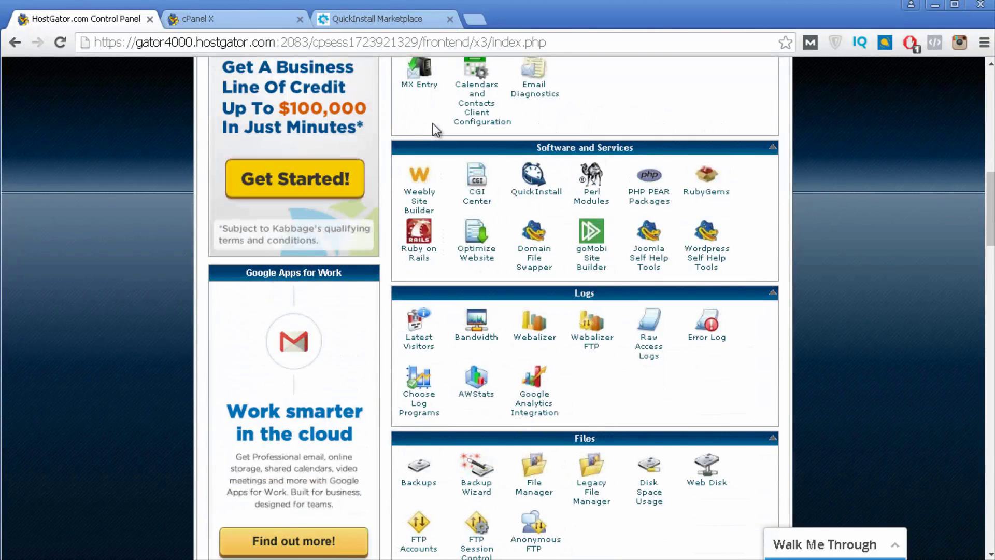
scroll(443, 150, "up", 2)
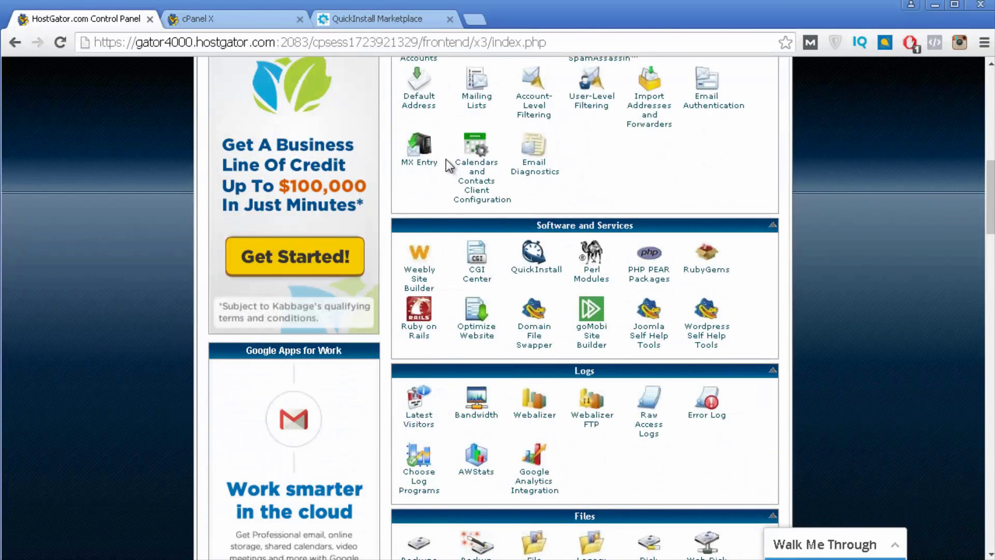
scroll(446, 159, "up", 2)
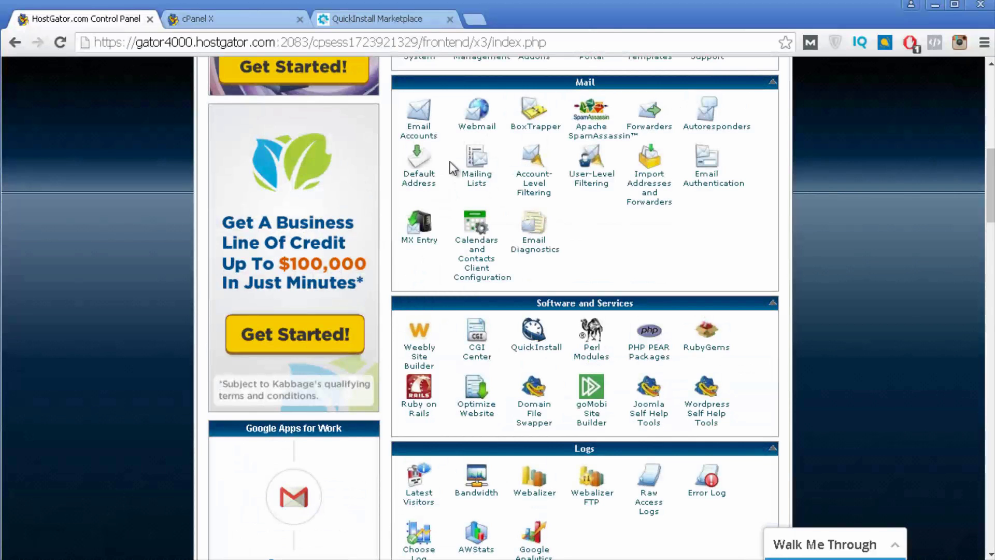
scroll(454, 168, "up", 3)
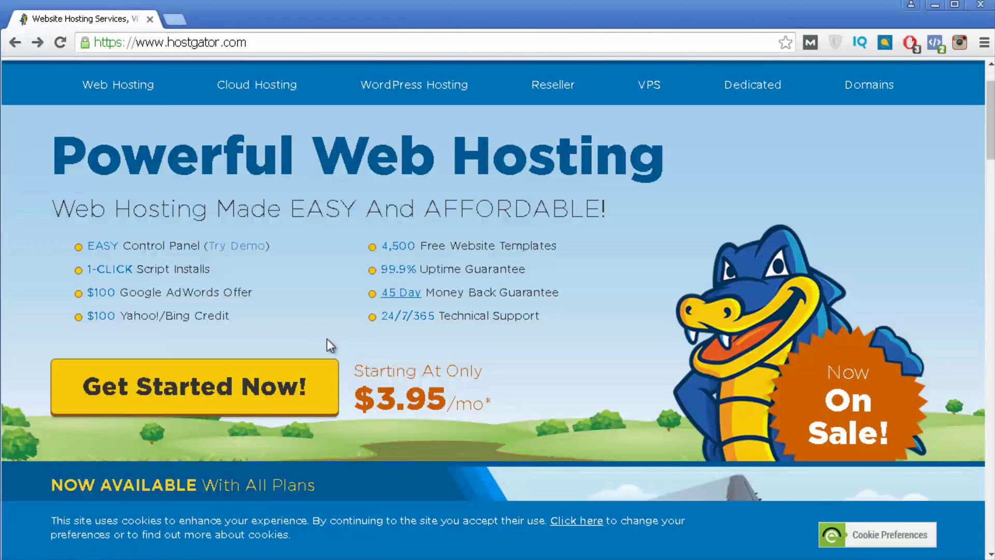
Go to shared web hosting and scroll to the Hatchling, Baby and Business plan cards.
left_click(230, 404)
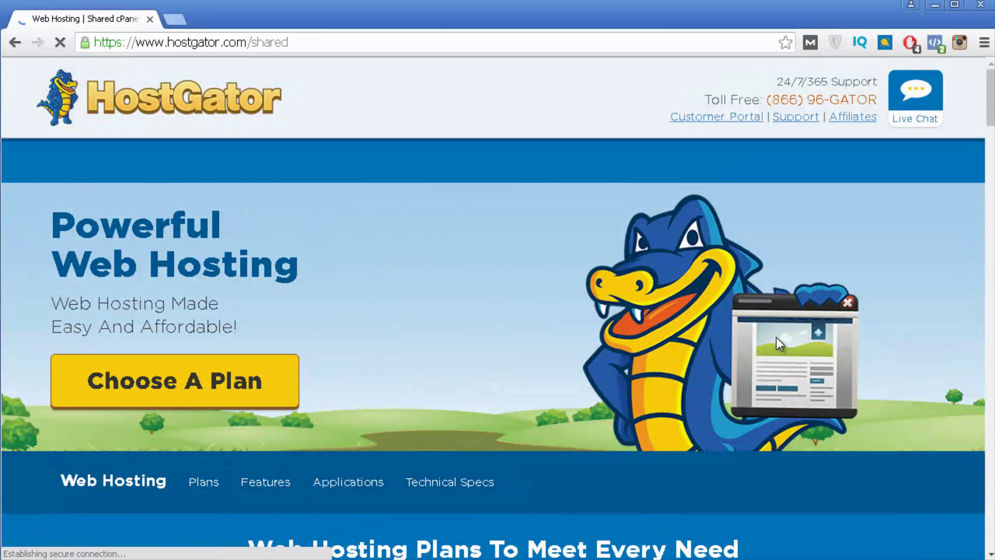
scroll(767, 321, "down", 3)
scroll(683, 273, "down", 2)
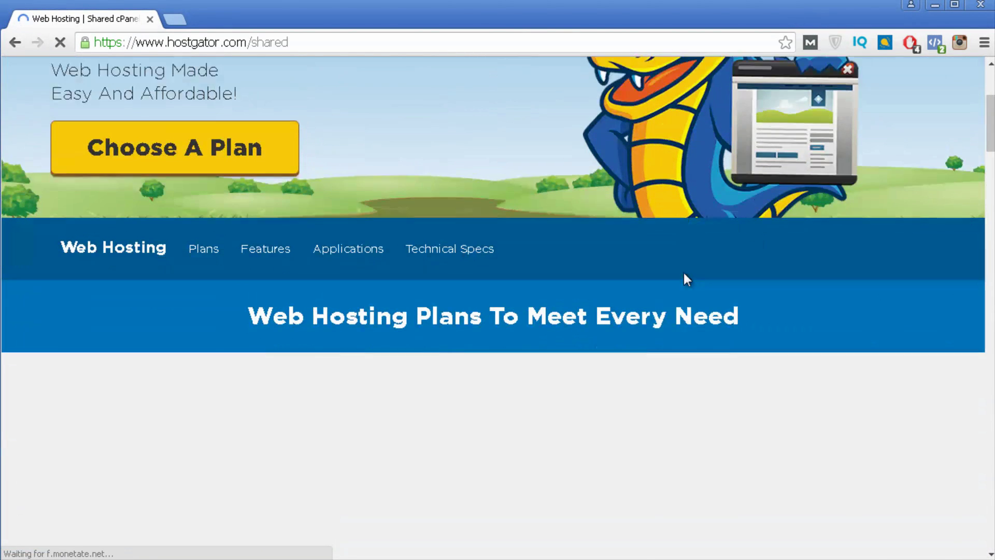
scroll(187, 207, "down", 2)
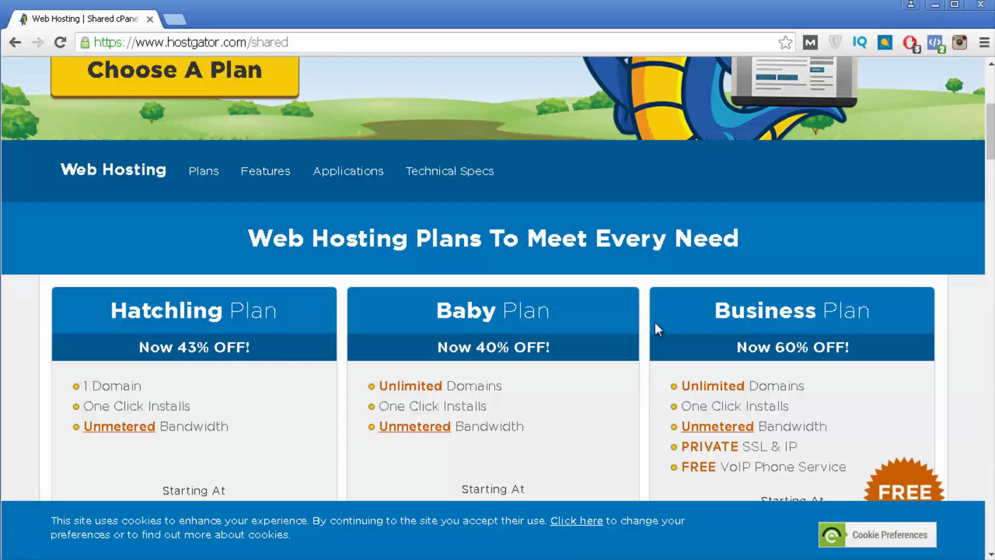
scroll(274, 265, "down", 2)
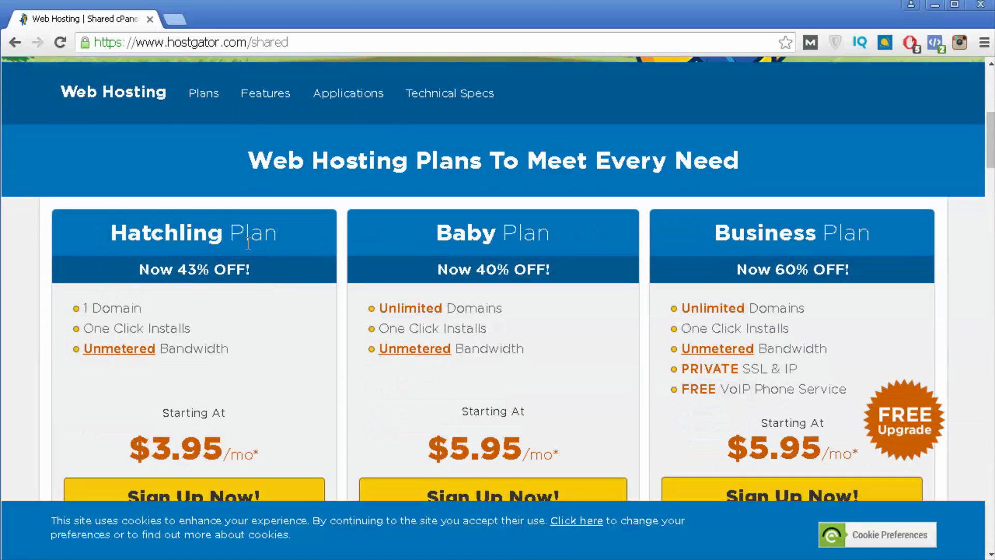
scroll(78, 326, "down", 2)
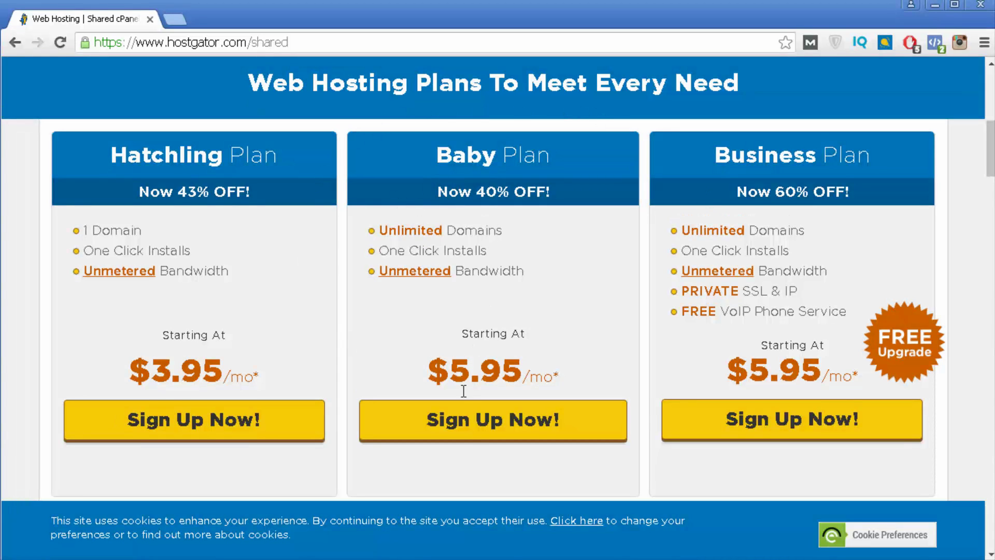
Sign up for the Baby plan and enter prositetutorials with the .net extension.
left_click(466, 425)
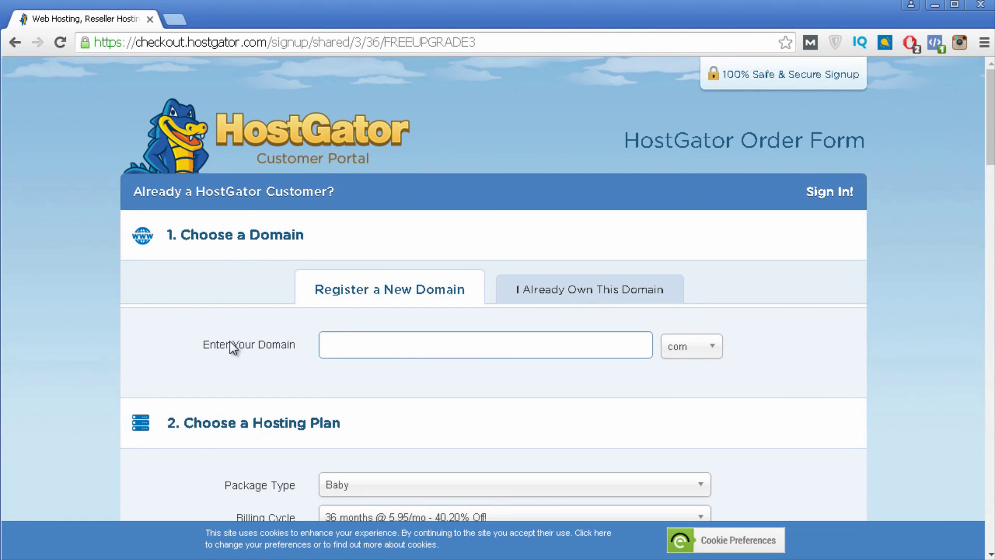
left_click(357, 348)
type("prositetutorials")
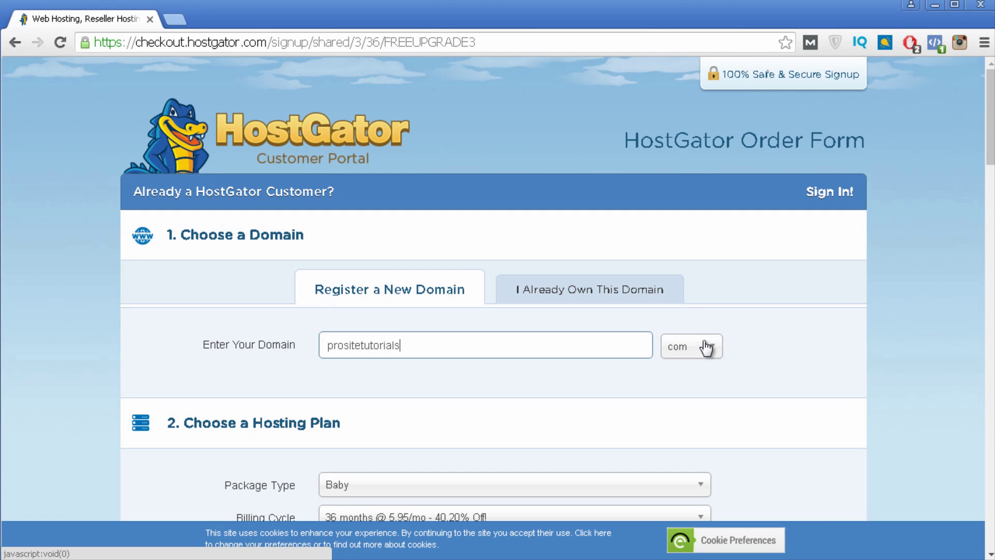
left_click(684, 347)
scroll(691, 379, "down", 1)
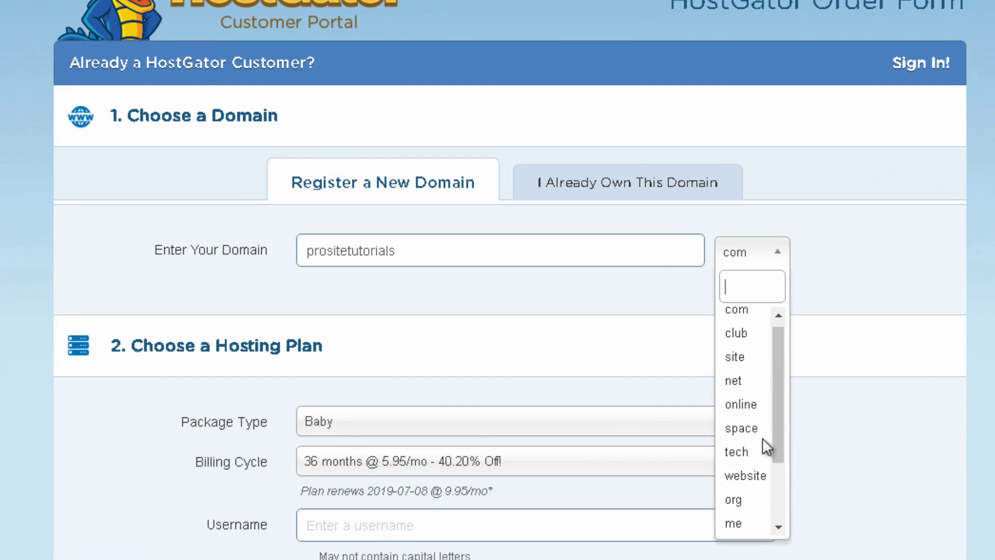
left_click(738, 389)
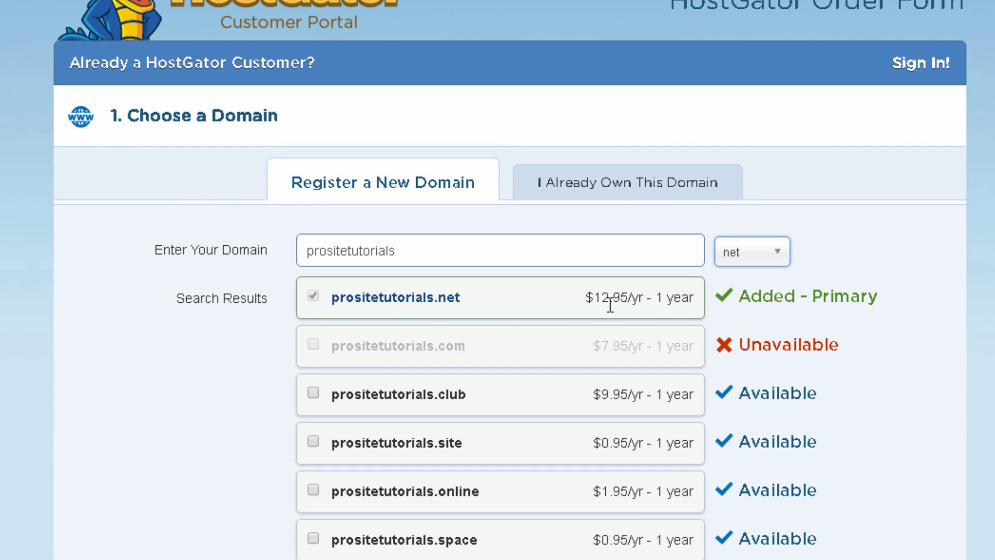
Scroll down the order form to review privacy protection and the 36-month Baby plan term.
scroll(610, 306, "down", 2)
scroll(519, 104, "down", 2)
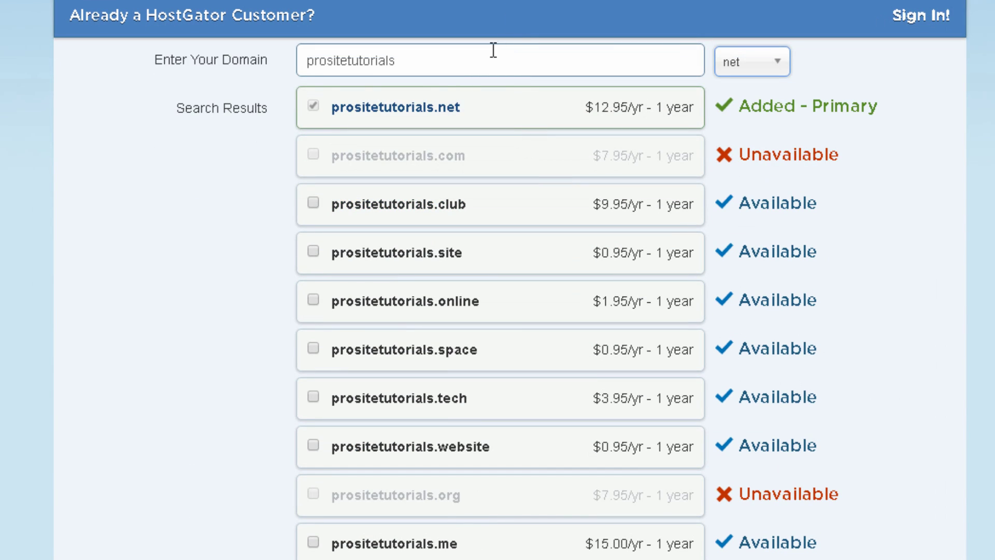
scroll(467, 47, "down", 2)
scroll(322, 132, "up", 2)
scroll(630, 182, "down", 4)
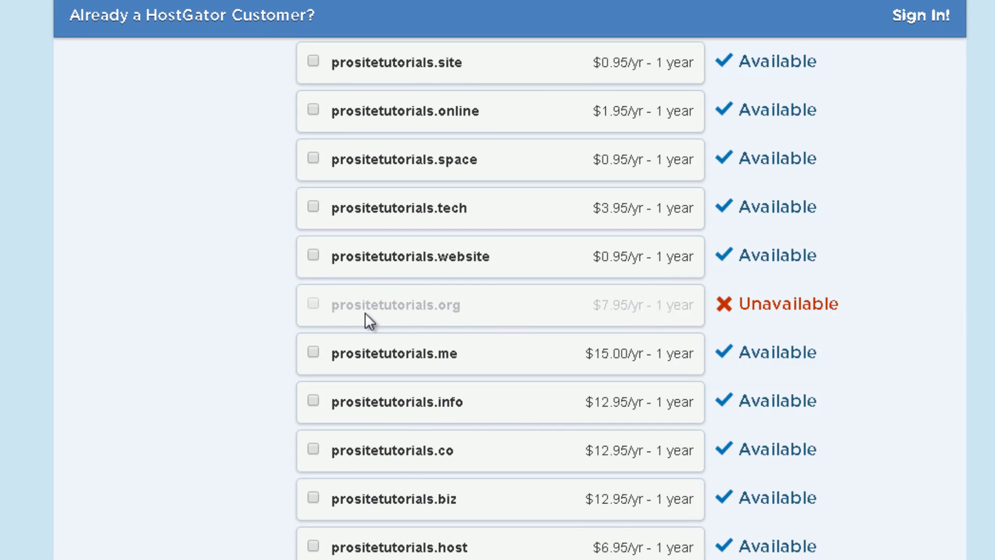
scroll(400, 318, "down", 6)
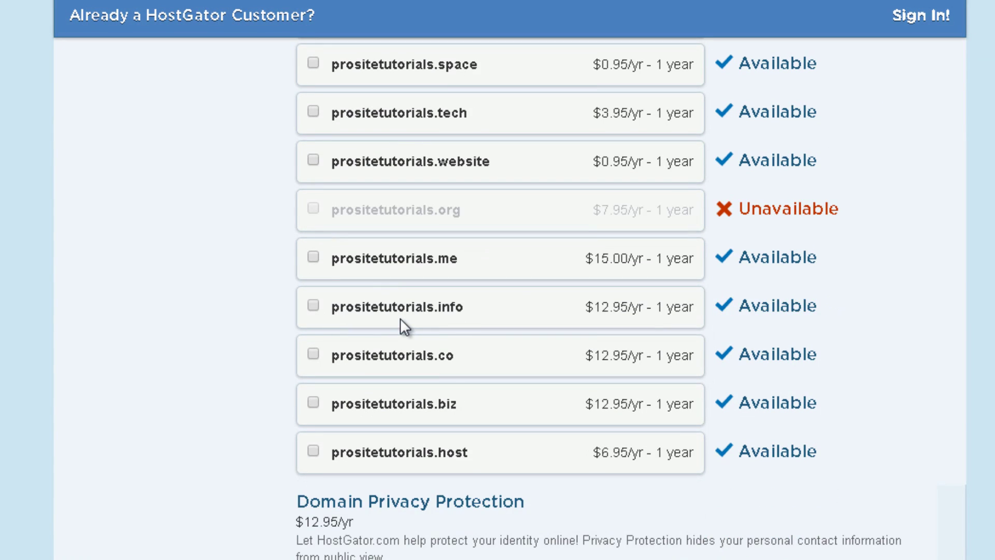
scroll(386, 290, "down", 5)
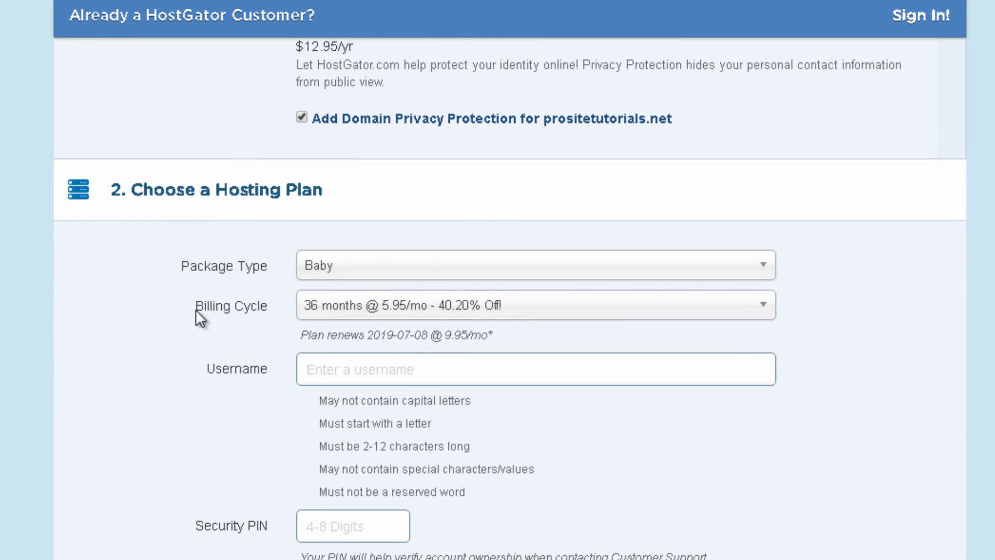
Keep the Baby plan's billing cycle at 36 months for $5.95/mo.
left_click(359, 310)
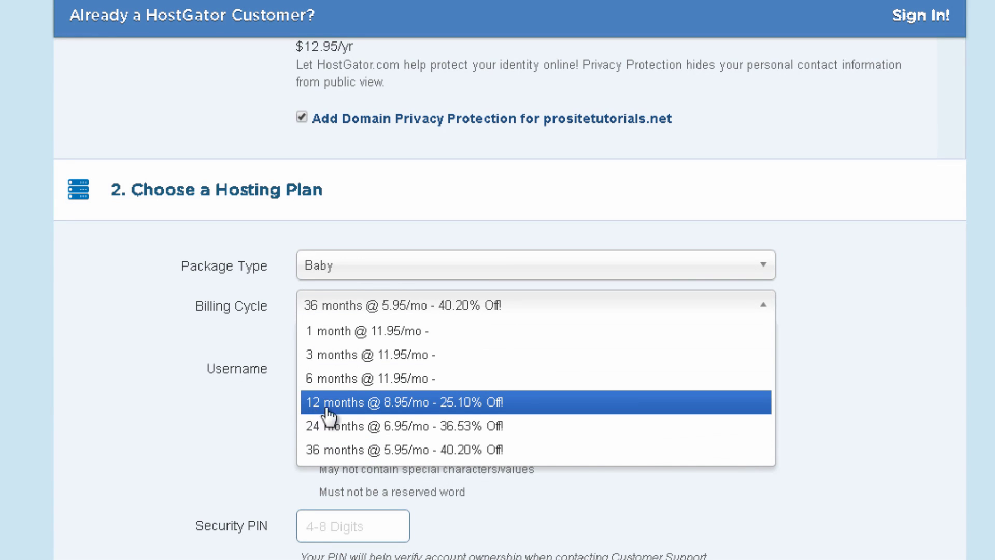
left_click(340, 449)
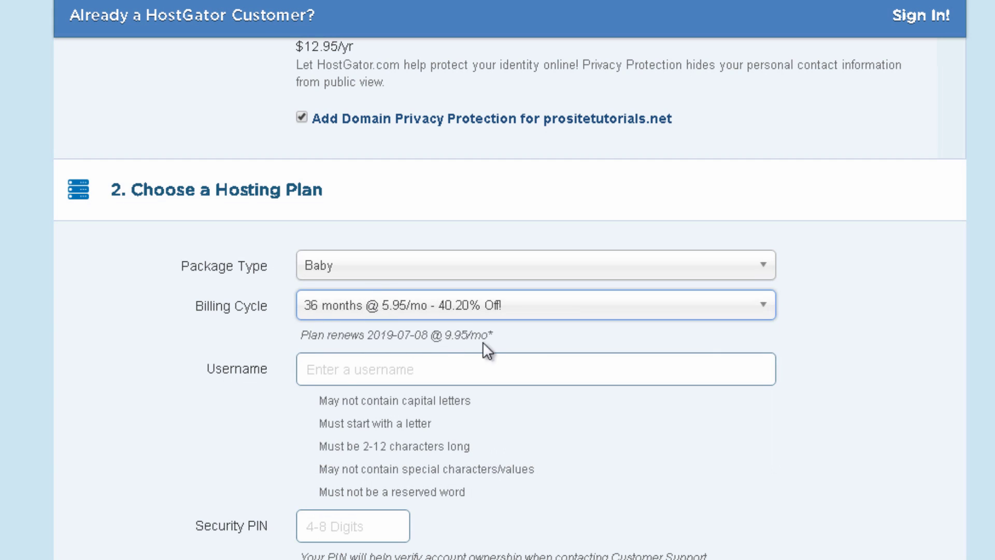
scroll(493, 356, "down", 3)
Enter an account username and a four-digit security PIN.
left_click(392, 187)
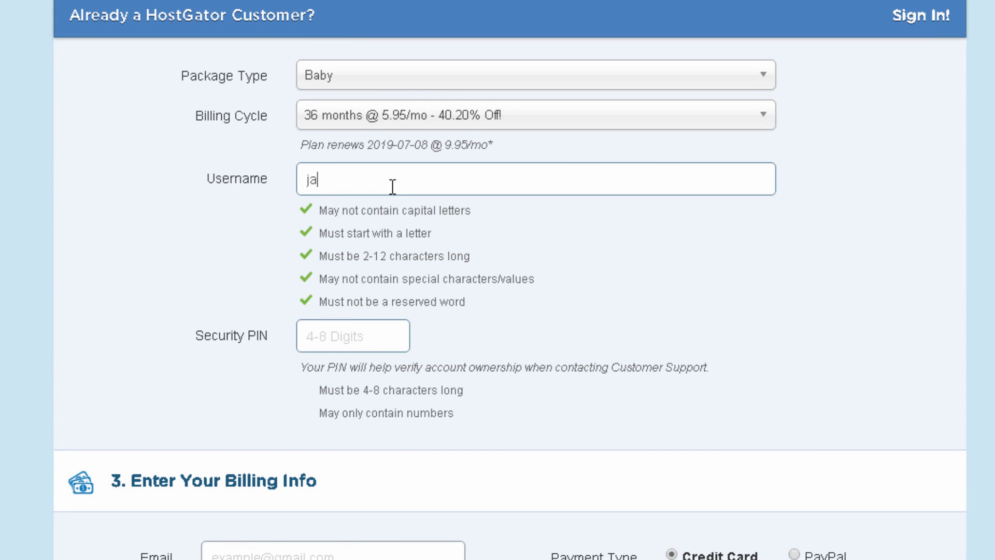
left_click(377, 337)
left_click(376, 338)
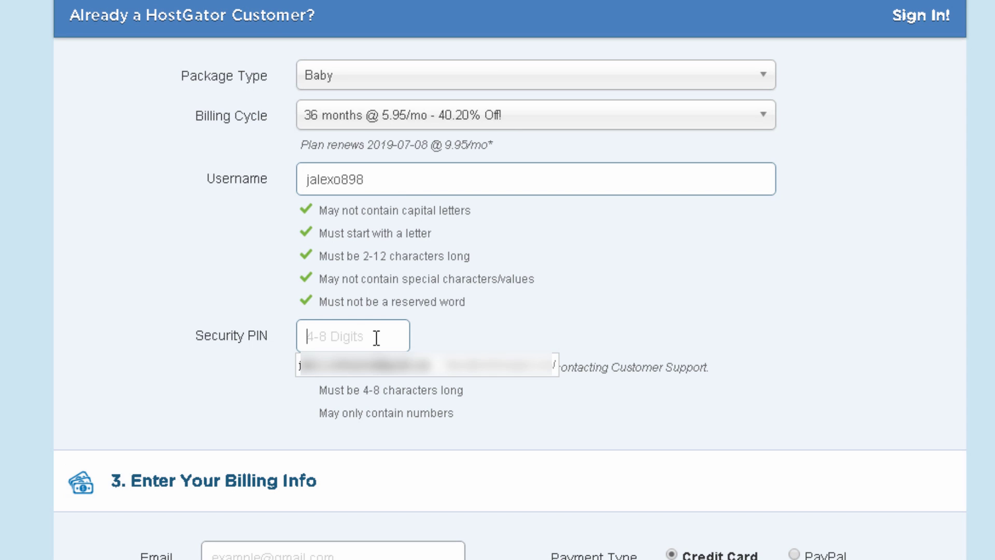
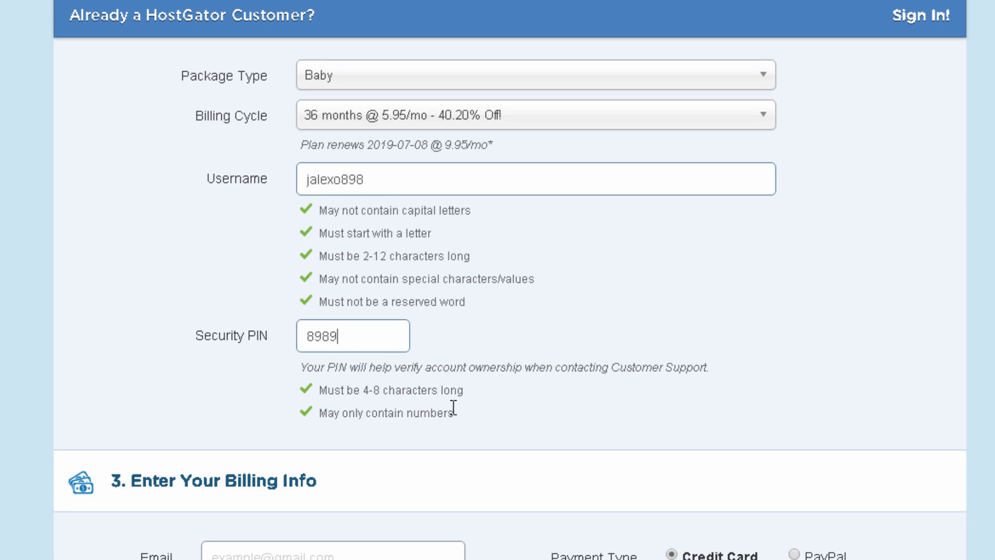
Tick HackAlert Monitoring and untick CodeGuard Site Backup under Additional Services.
scroll(505, 343, "down", 2)
scroll(505, 343, "down", 5)
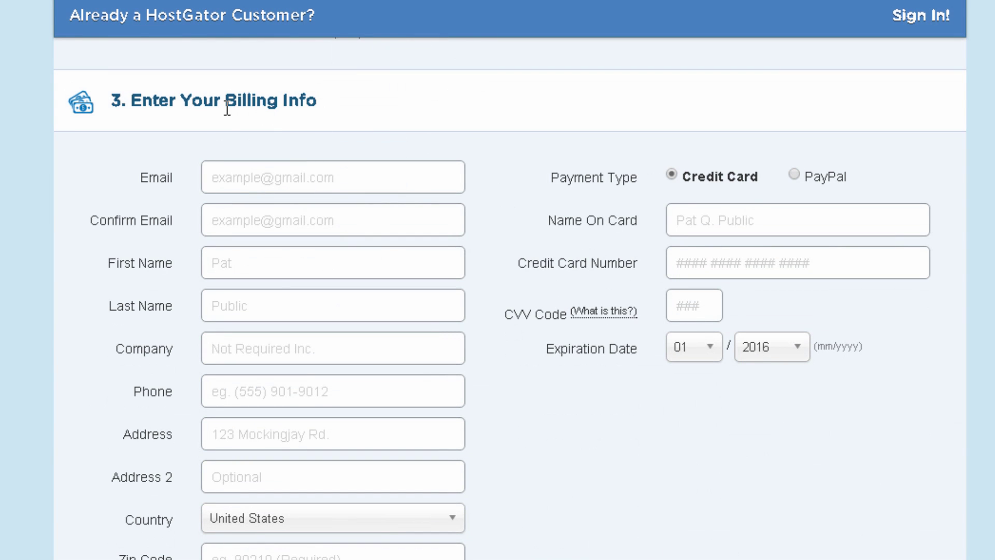
scroll(175, 370, "down", 2)
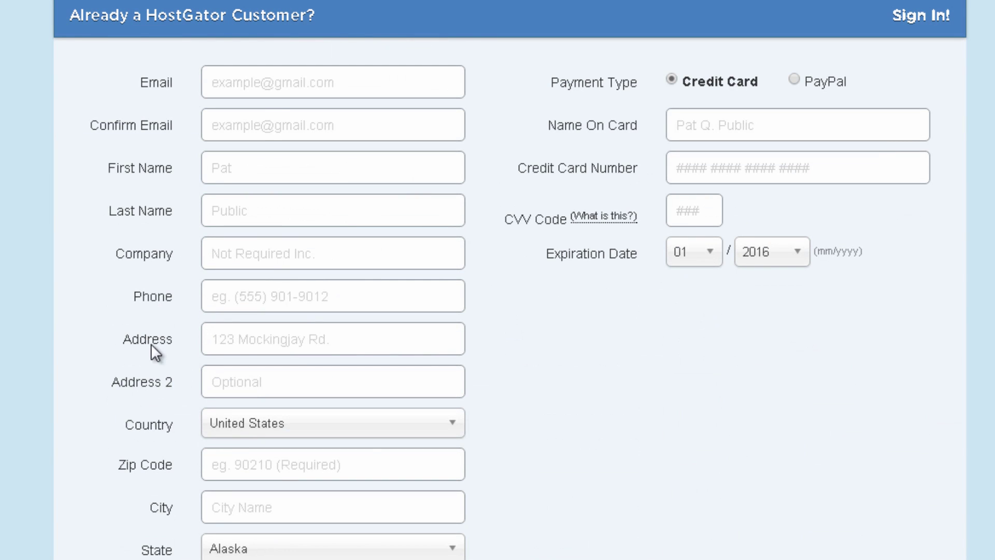
scroll(154, 350, "up", 2)
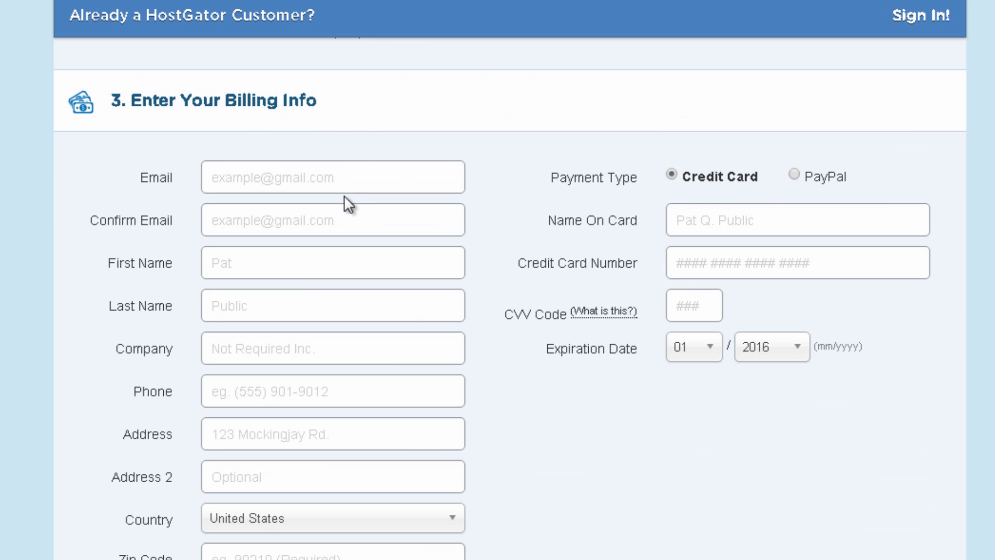
scroll(344, 196, "down", 6)
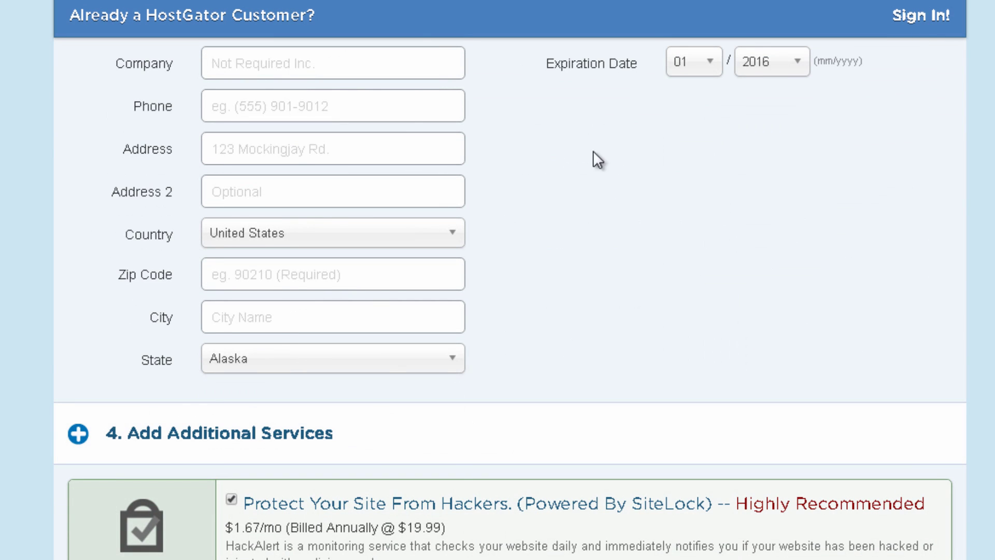
scroll(669, 140, "up", 2)
scroll(562, 96, "down", 8)
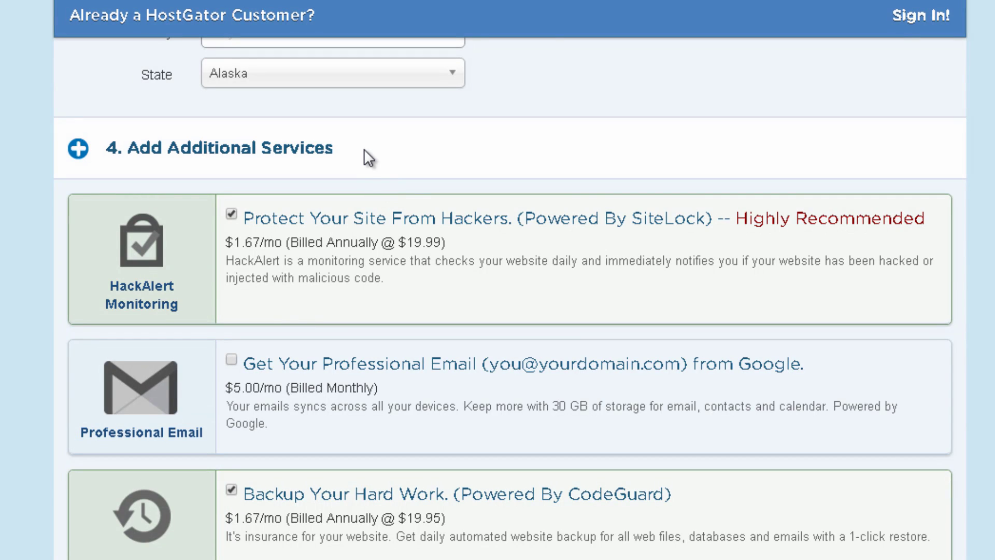
scroll(359, 148, "down", 2)
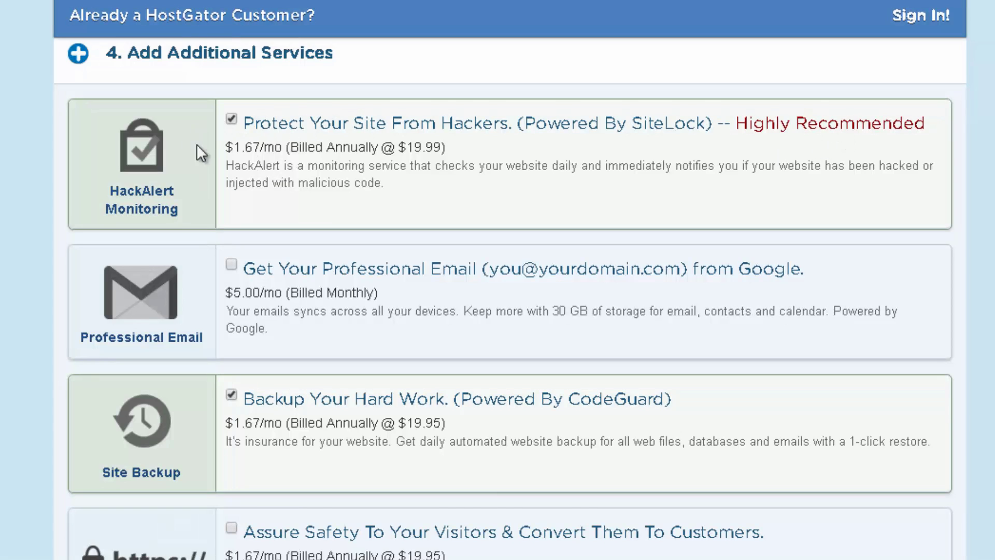
left_click(231, 118)
scroll(878, 117, "down", 2)
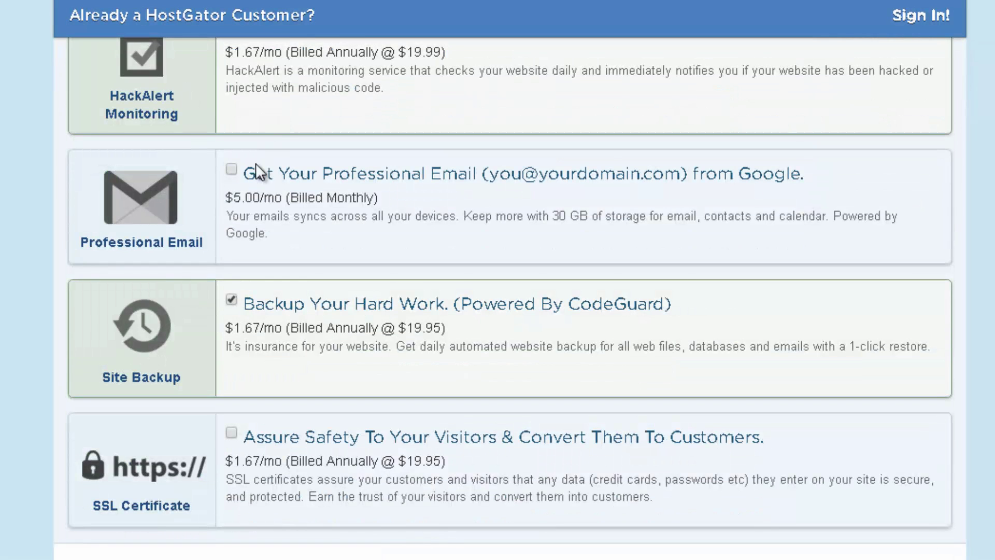
left_click(232, 299)
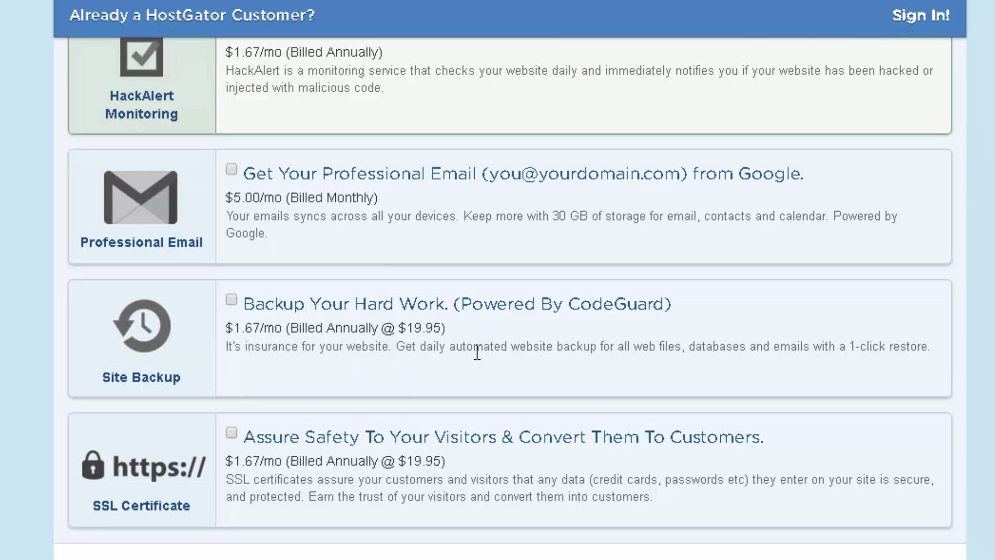
Agree to the Terms of Service in Review Order Details, with $260.09 due.
scroll(527, 349, "down", 7)
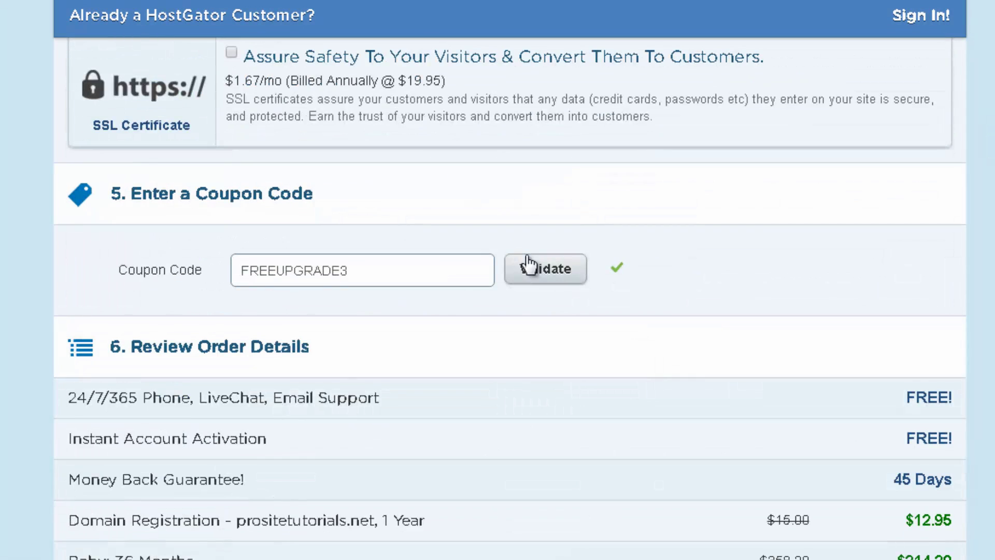
scroll(427, 305, "down", 5)
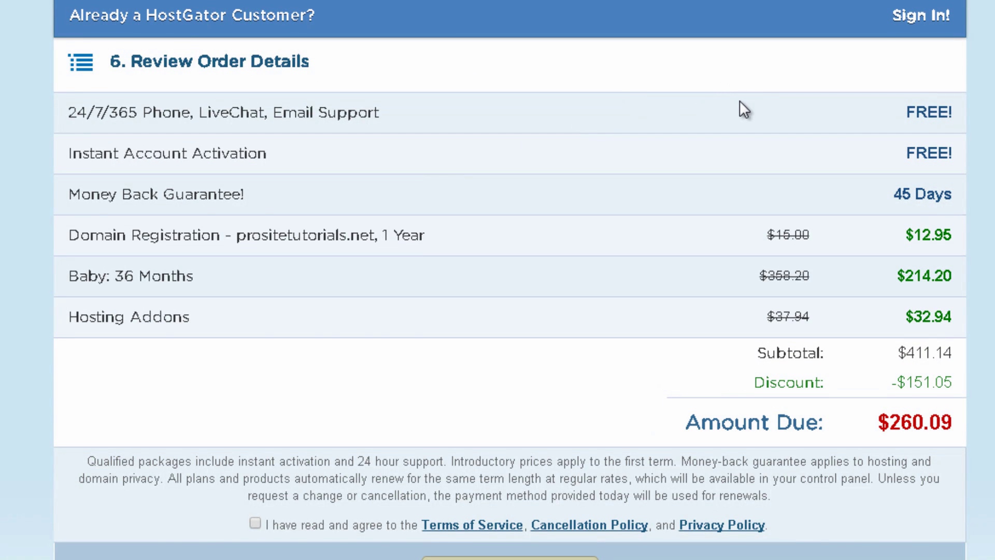
scroll(730, 94, "down", 2)
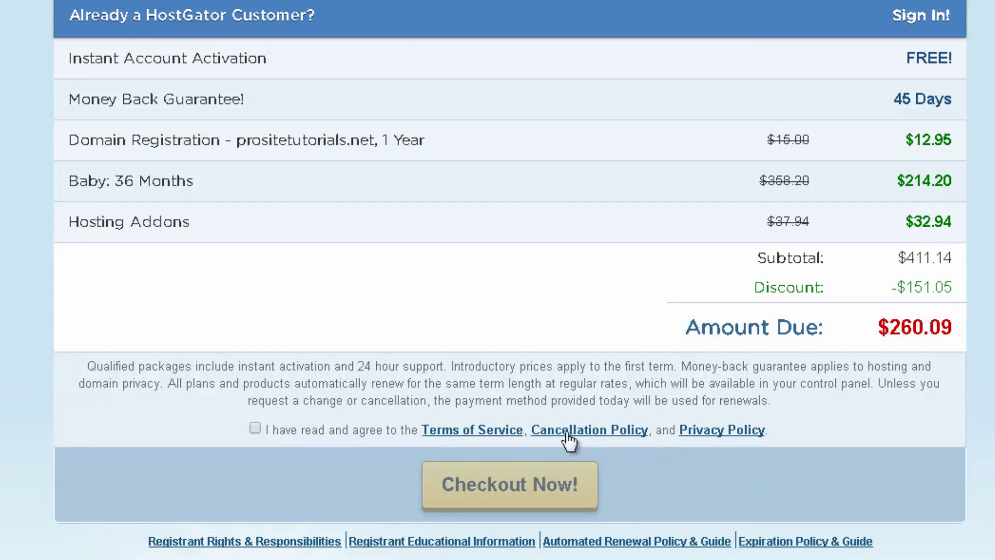
left_click(255, 428)
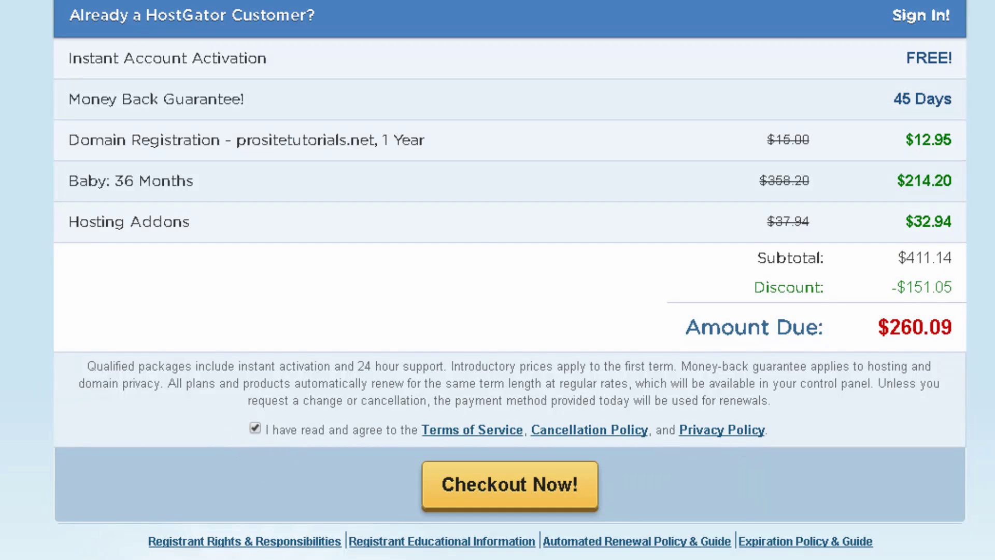
scroll(446, 500, "down", 2)
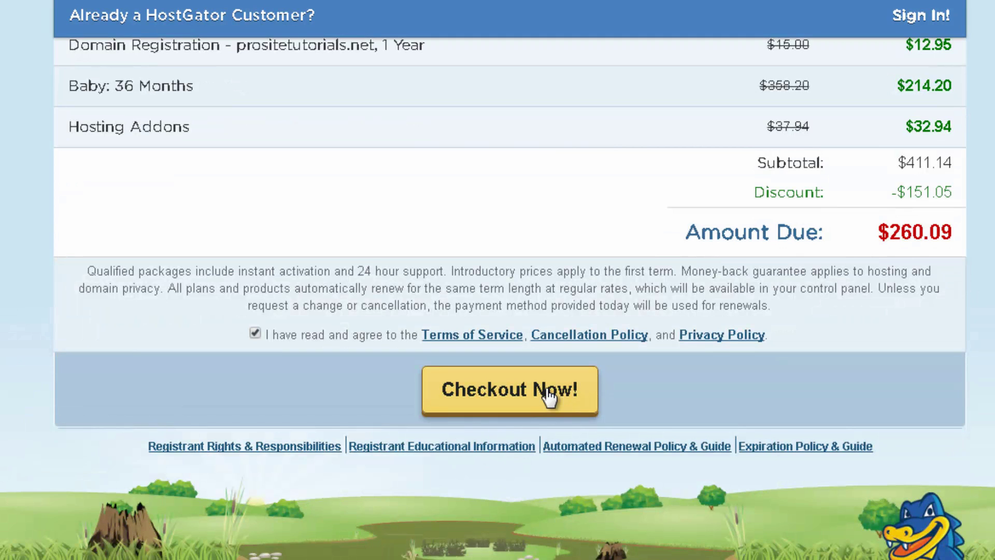